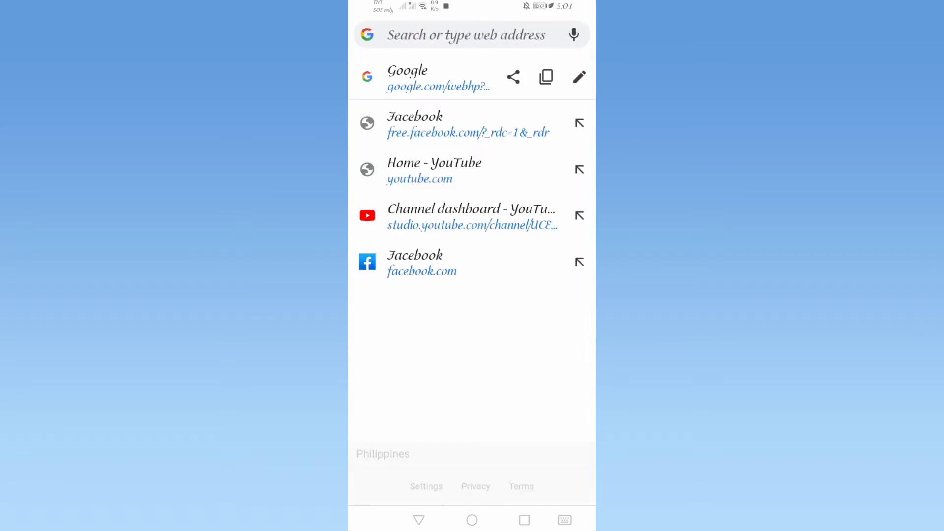
text(youtube)
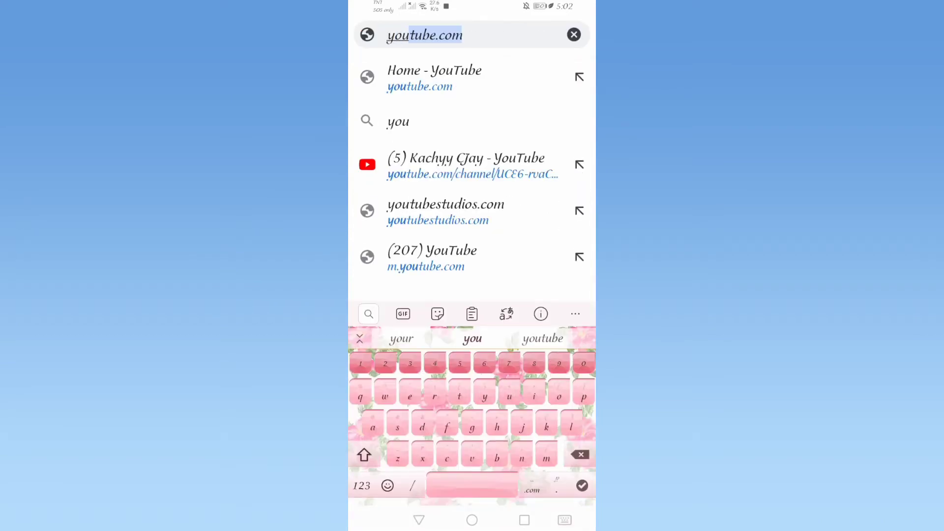
text(.com)
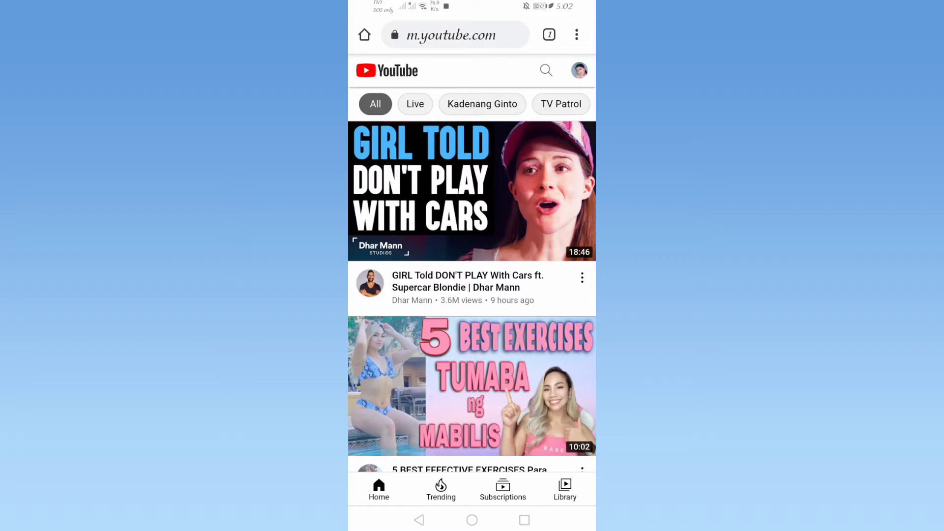
Switch youtube.com in Chrome to the Desktop site from the three-dot menu
click(577, 35)
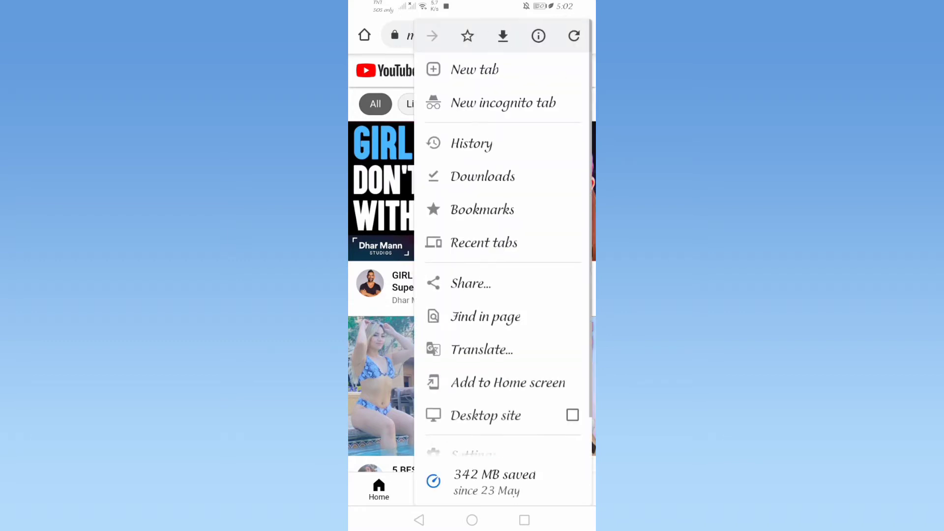
click(545, 414)
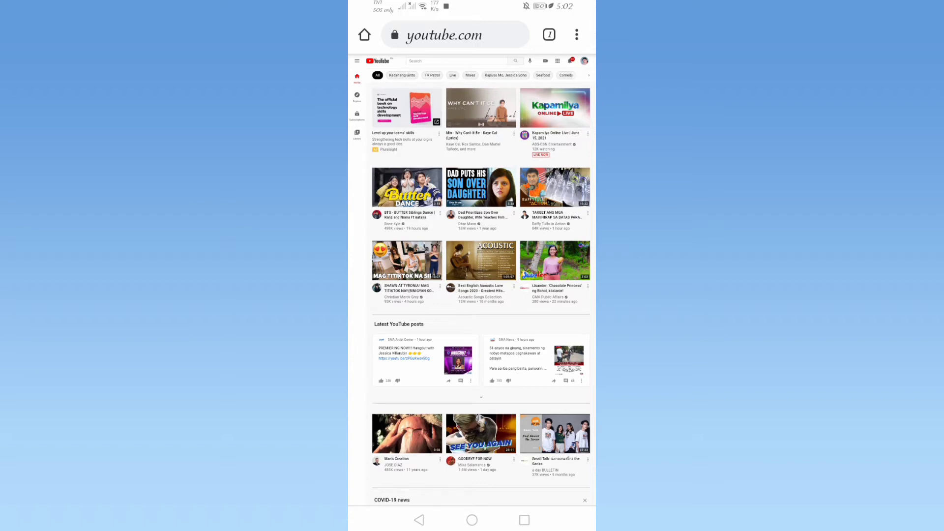
ctrl+scroll(463, 331, up, 5)
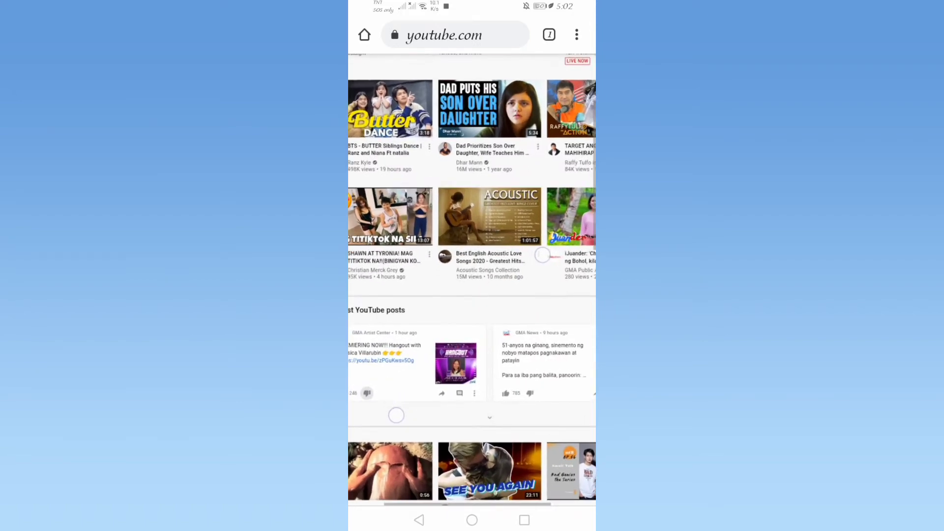
scroll(472, 280, up, 5)
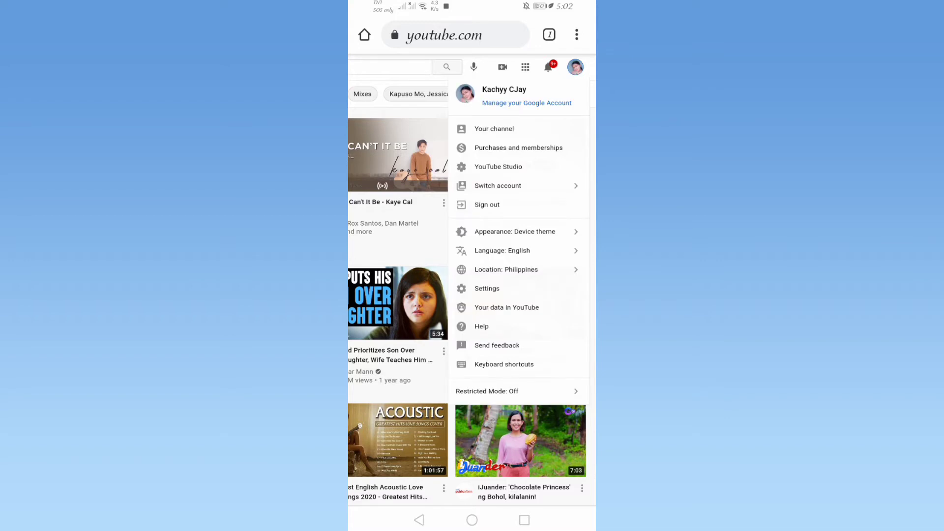
Choose YouTube Studio from the profile avatar's account menu
click(498, 167)
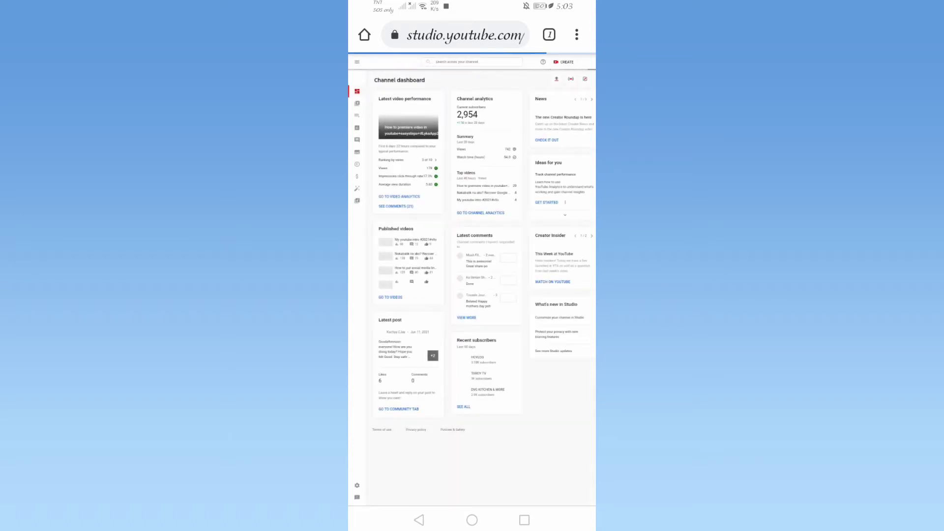
Zoom into the dashboard and choose CREATE > Upload videos
mouse_move(394, 432)
mouse_down()
mouse_move(392, 408)
mouse_move(391, 436)
mouse_up()
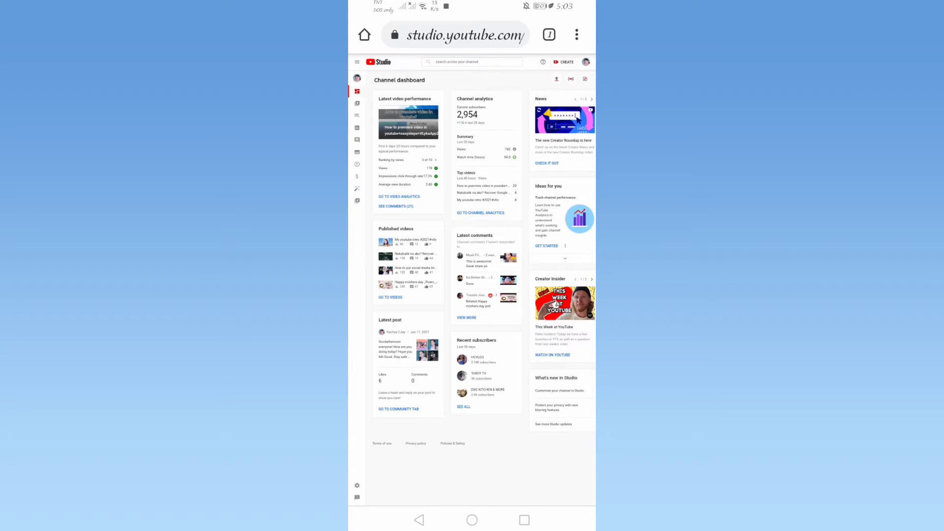
double_click(510, 217)
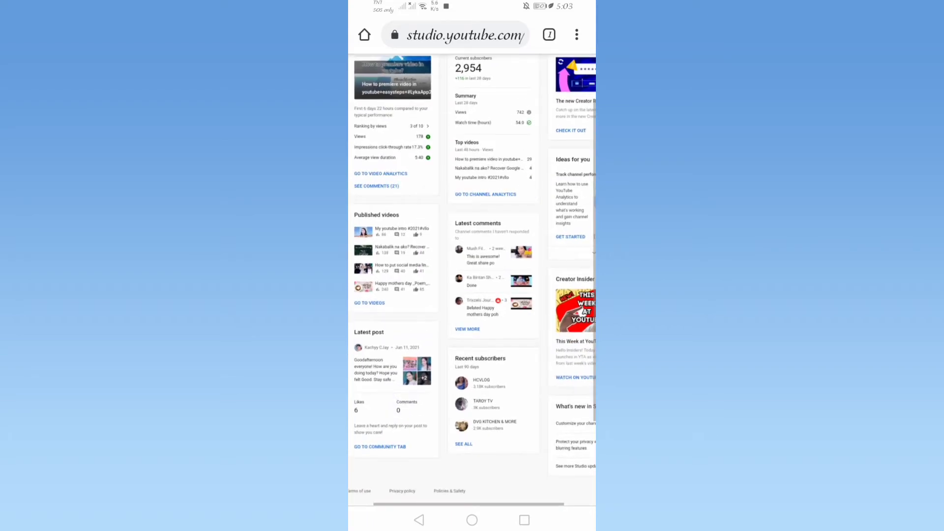
mouse_move(521, 190)
mouse_down()
mouse_move(501, 150)
mouse_move(513, 214)
mouse_up()
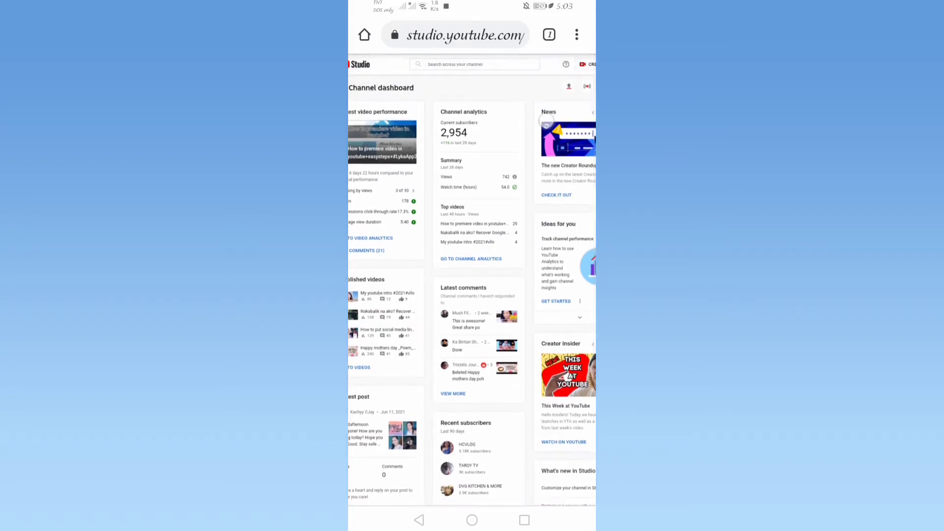
click(558, 64)
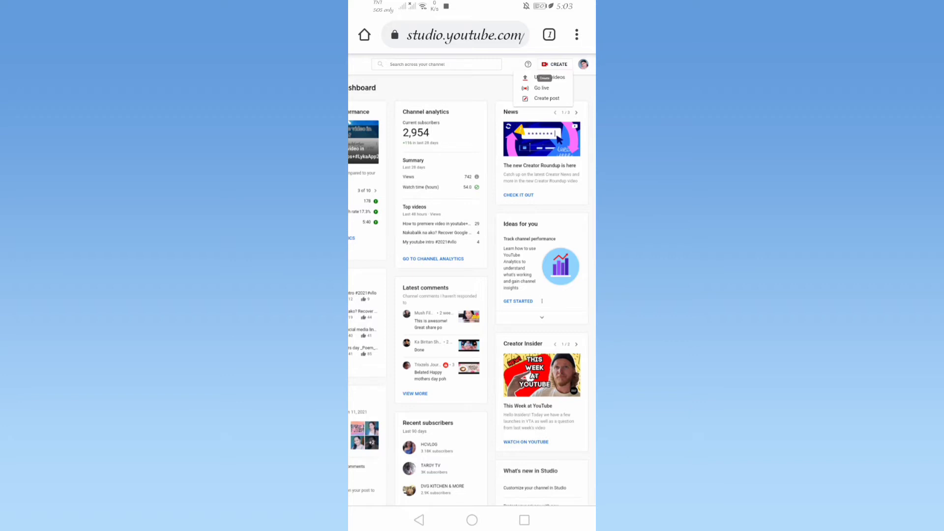
click(549, 77)
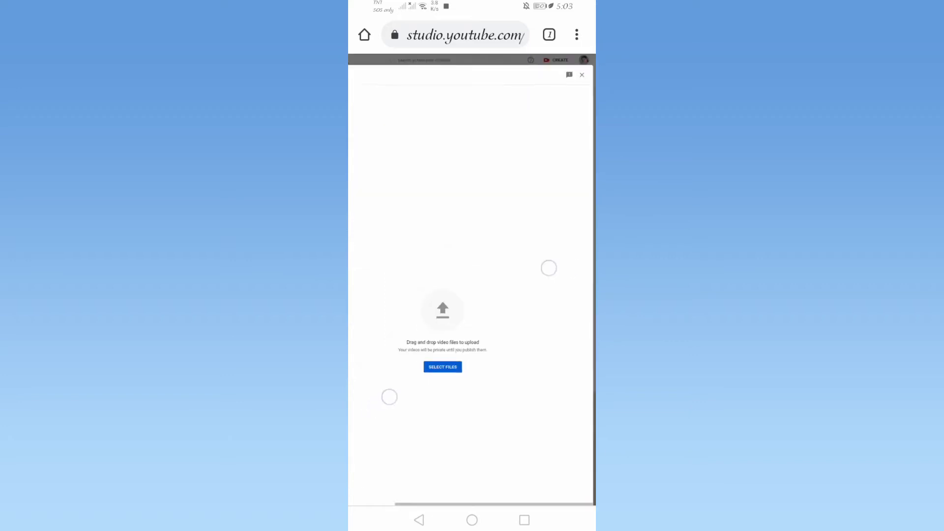
scroll(472, 324, down, 3)
Pick the video from Files > Recents after choosing SELECT FILES
click(472, 310)
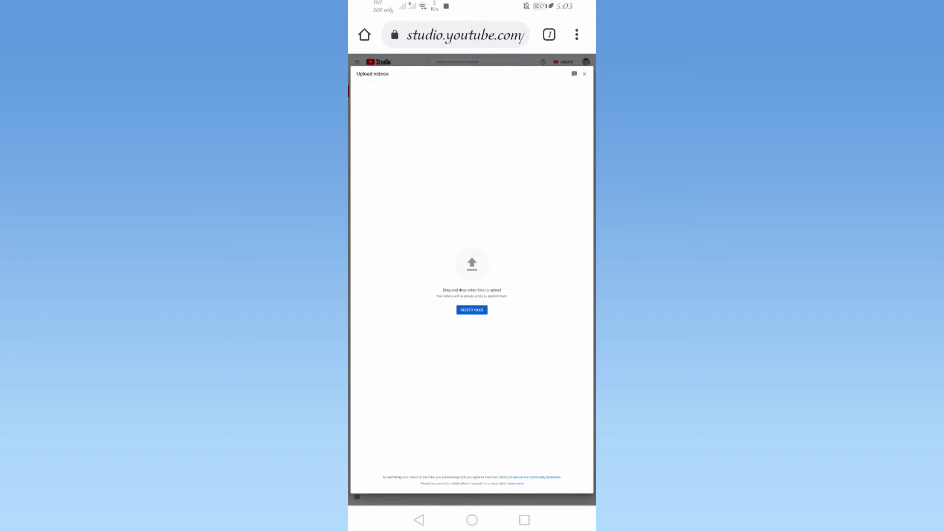
click(392, 416)
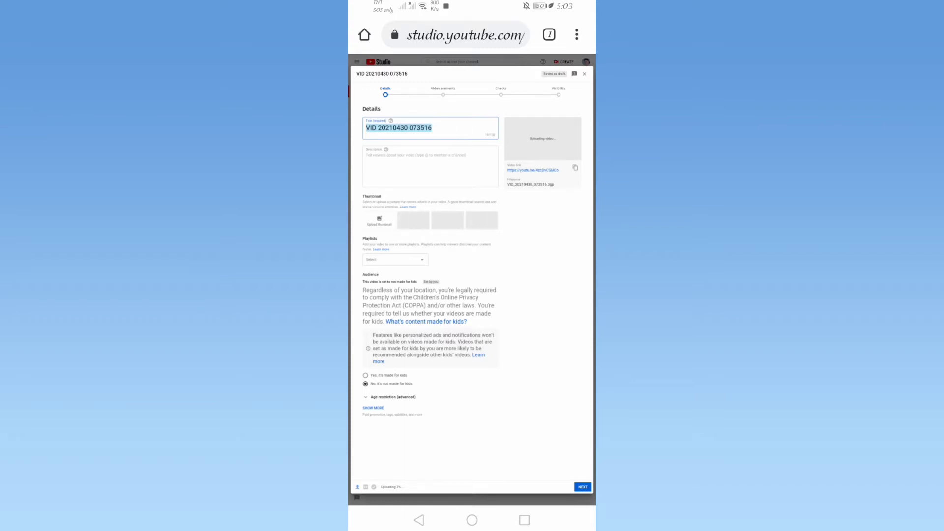
Replace the default title with 'Talking to a driver/Navitas Numancia', fixing typos
click(399, 127)
click(581, 454)
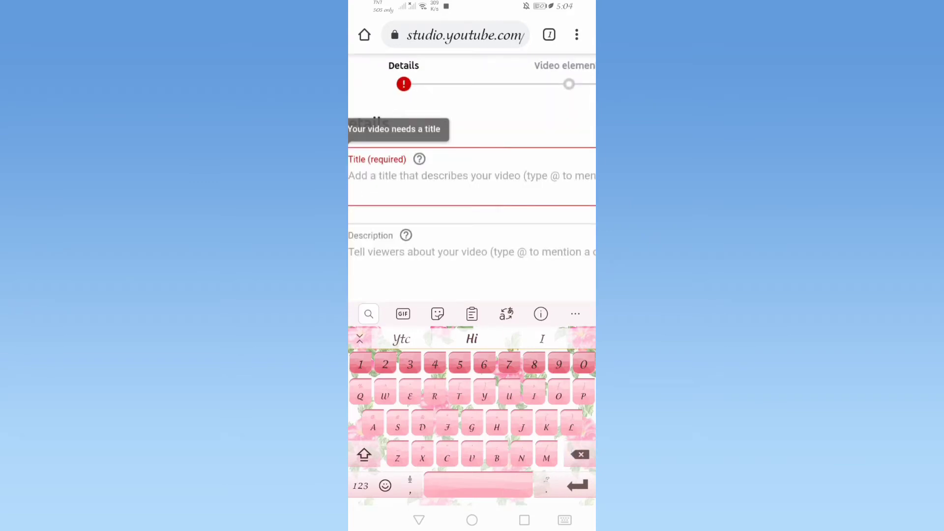
text(Ta)
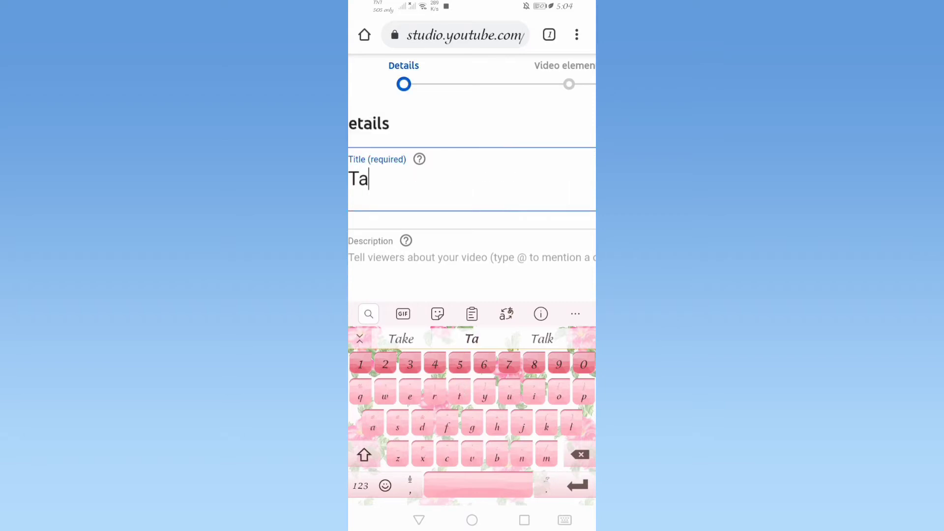
text(lking)
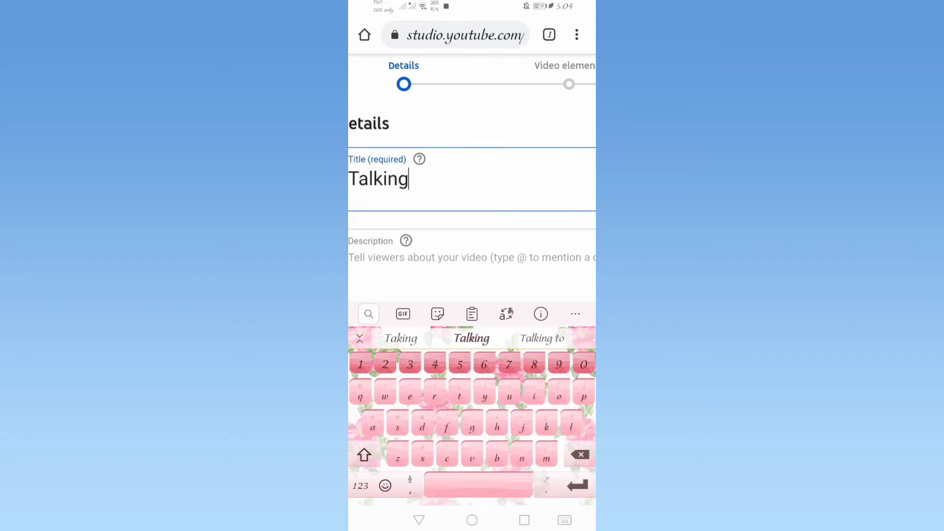
text( to )
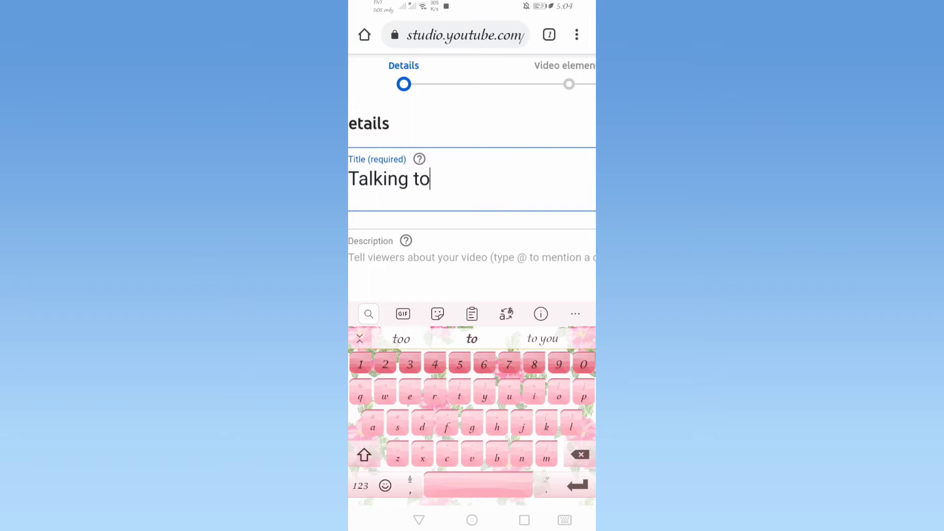
text(d)
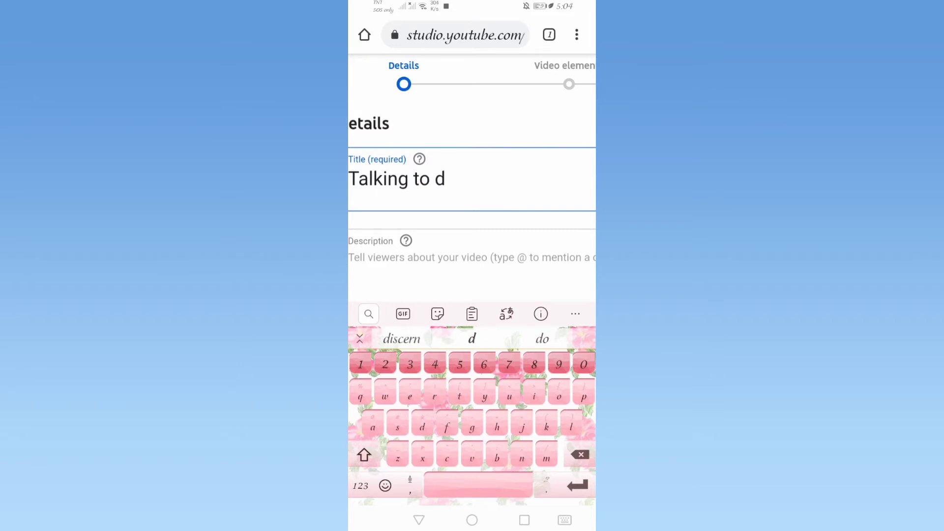
key(BackSpace)
key(BackSpace)
text(l)
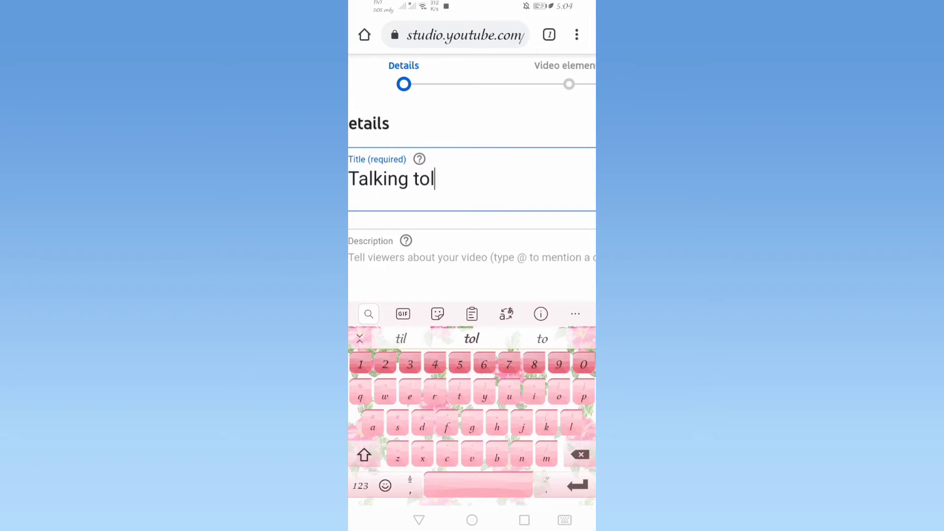
key(BackSpace)
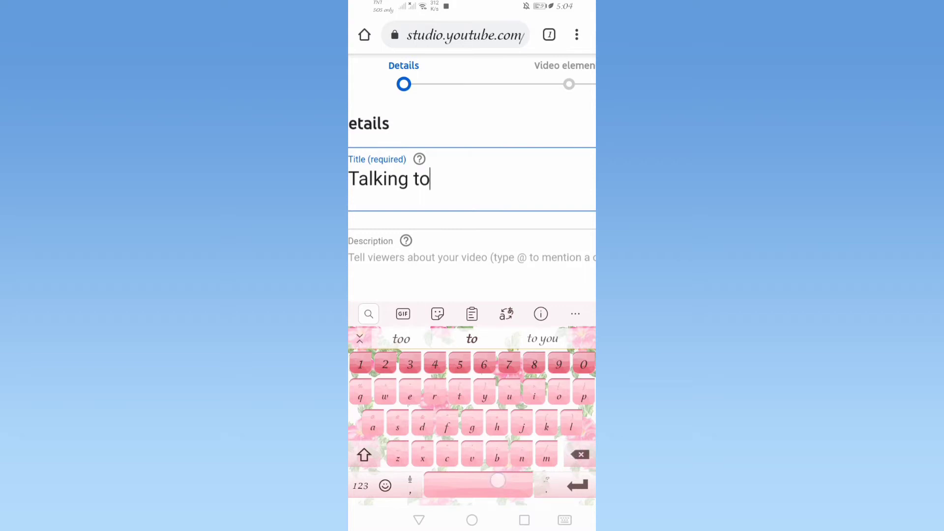
text( a dr)
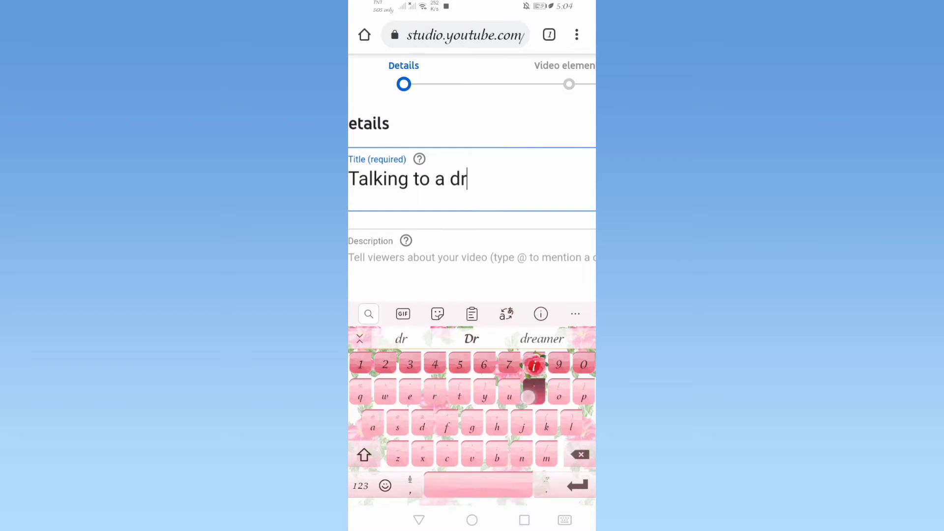
text(iver)
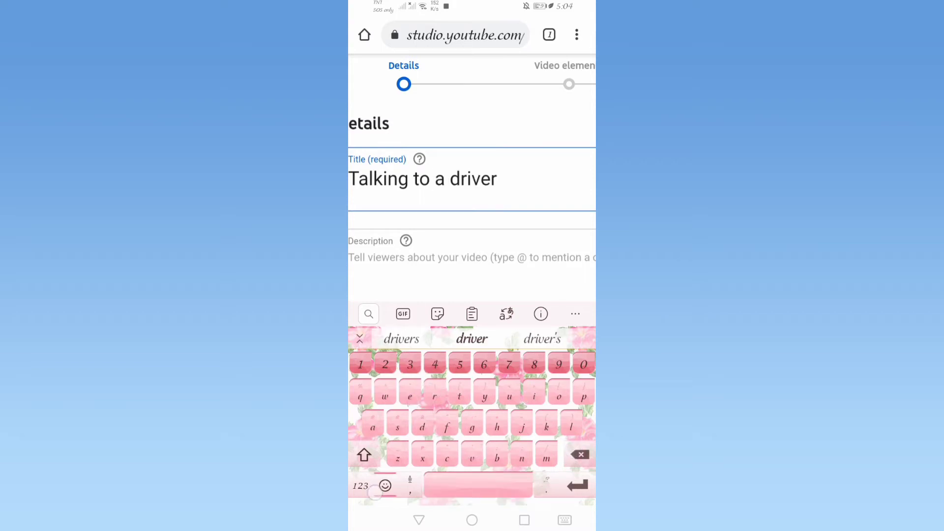
click(385, 486)
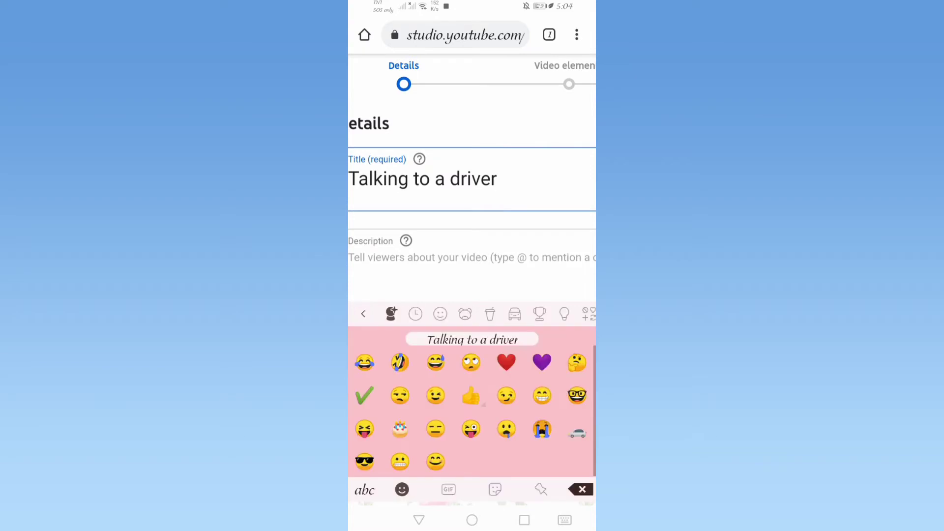
click(360, 486)
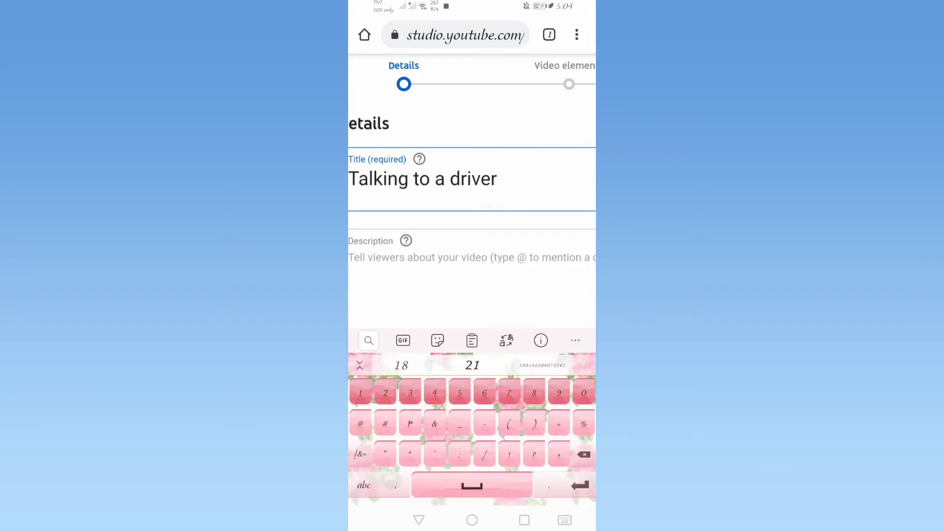
text(/)
click(360, 485)
text(N)
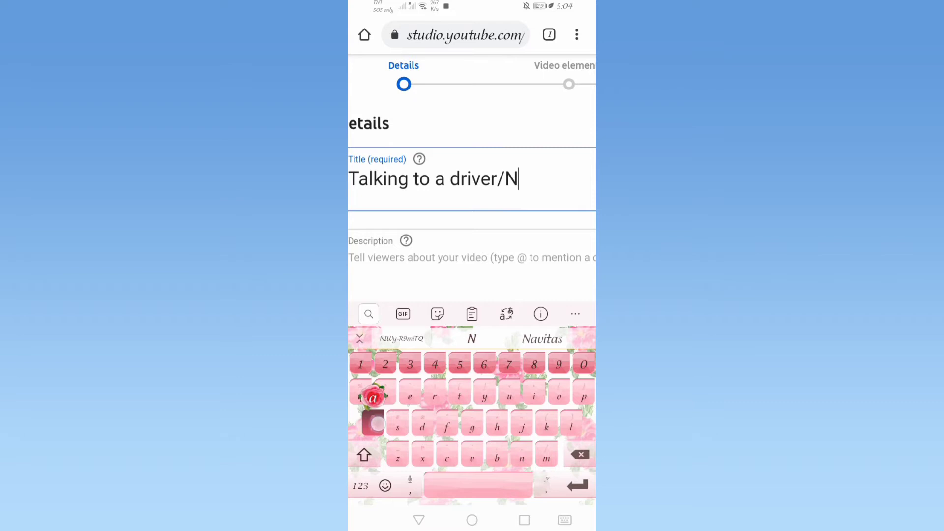
text(avit)
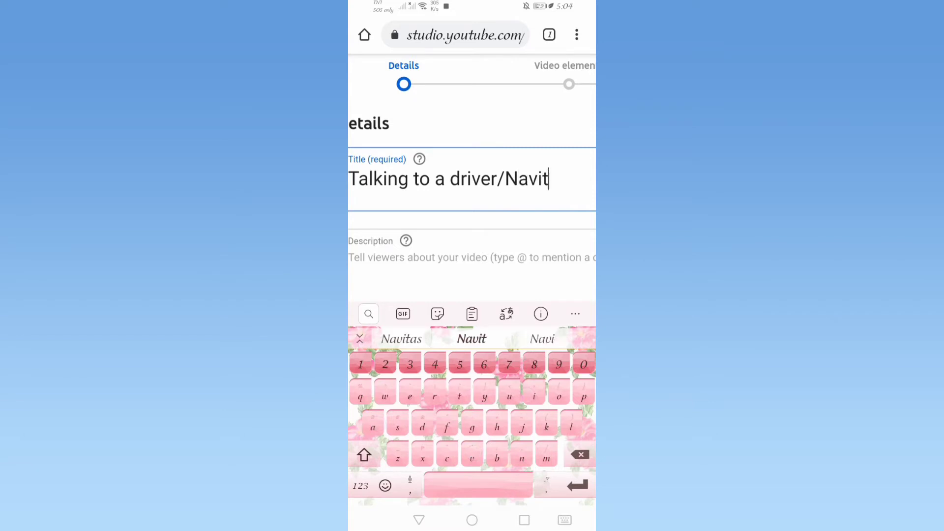
text(as )
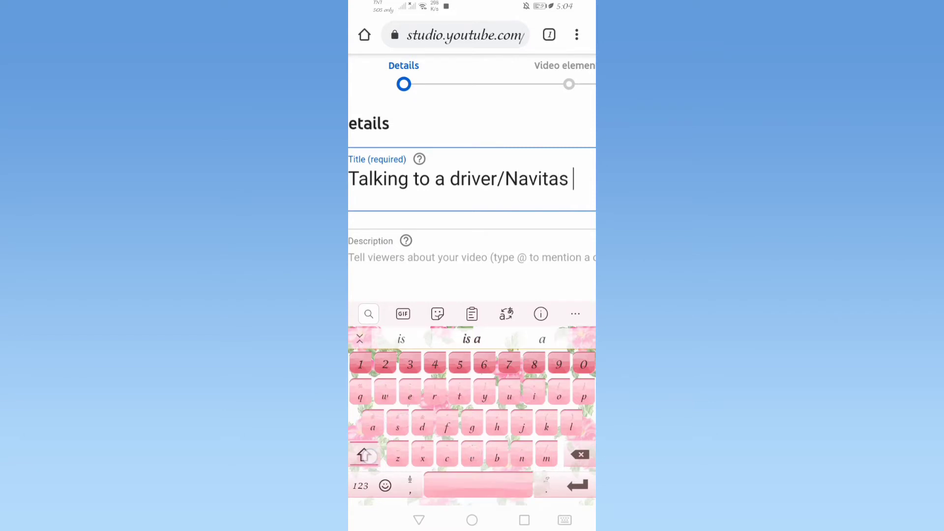
text(Nu)
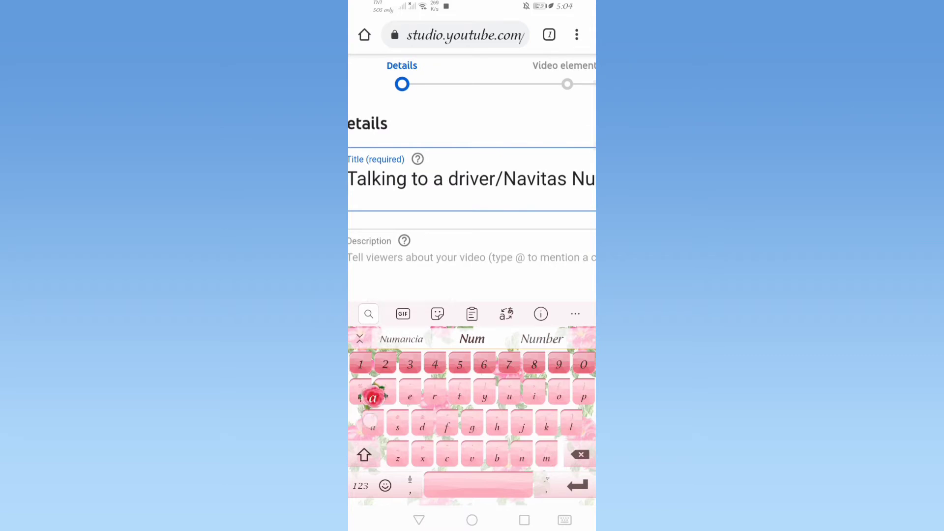
text(manci)
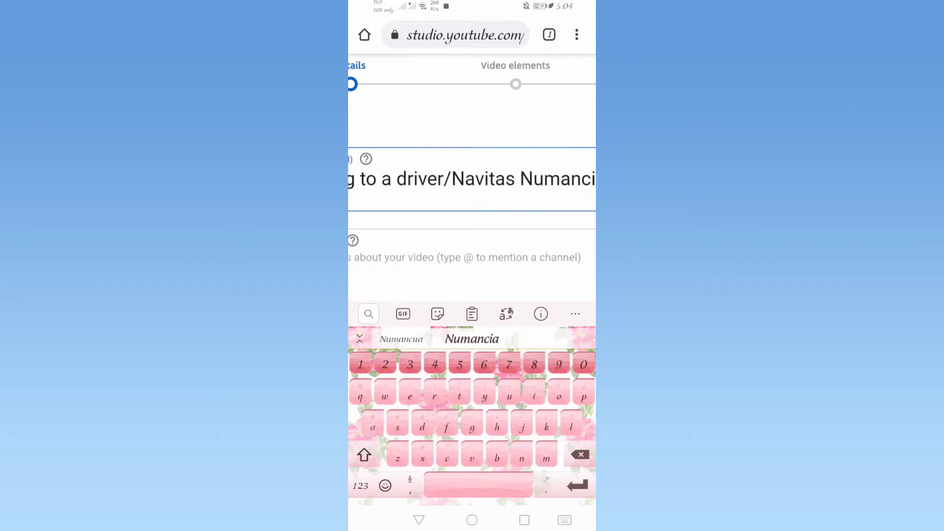
text(a)
scroll(472, 178, down, 3)
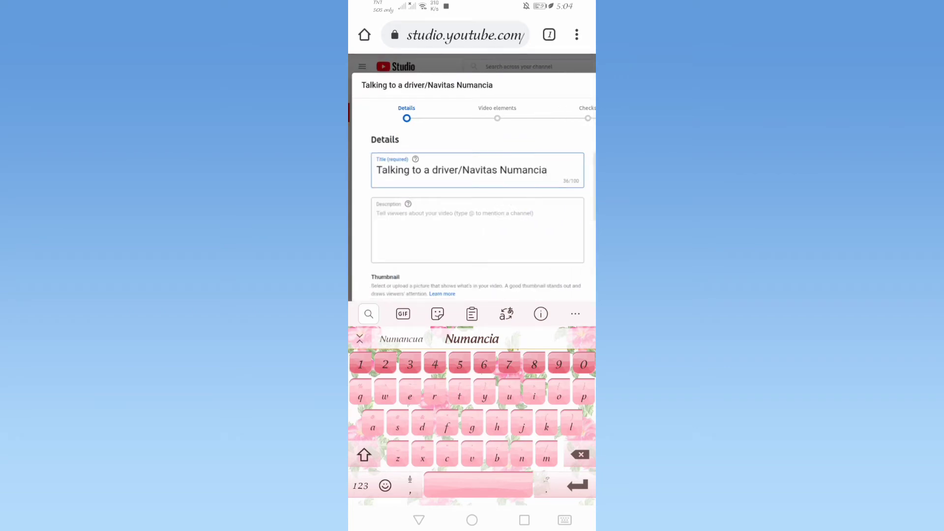
Enter #beachday as the first line of the description
click(483, 209)
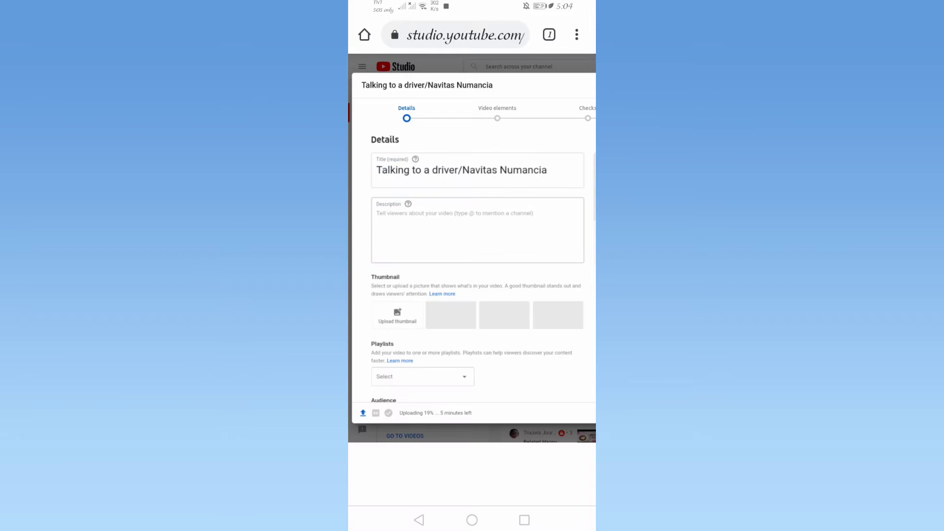
click(504, 221)
click(498, 214)
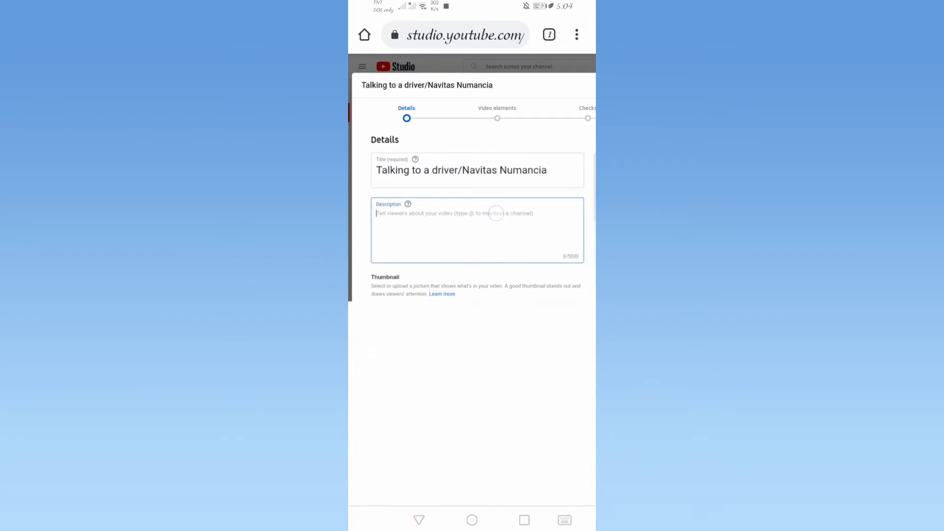
click(363, 486)
click(386, 398)
text(#)
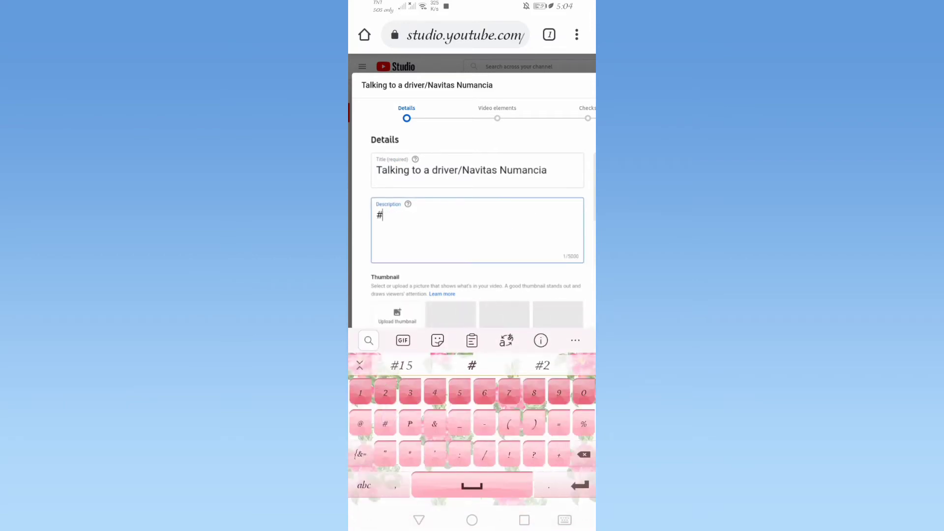
click(363, 486)
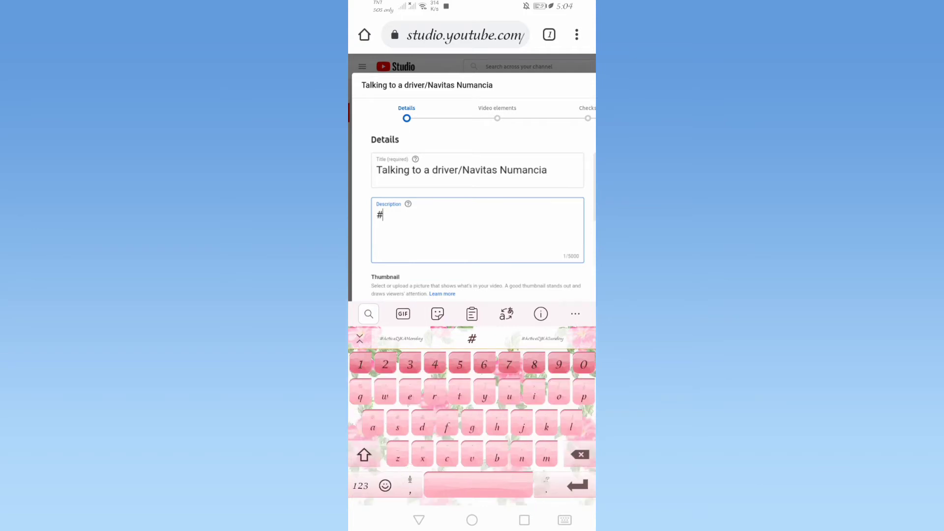
text(beac)
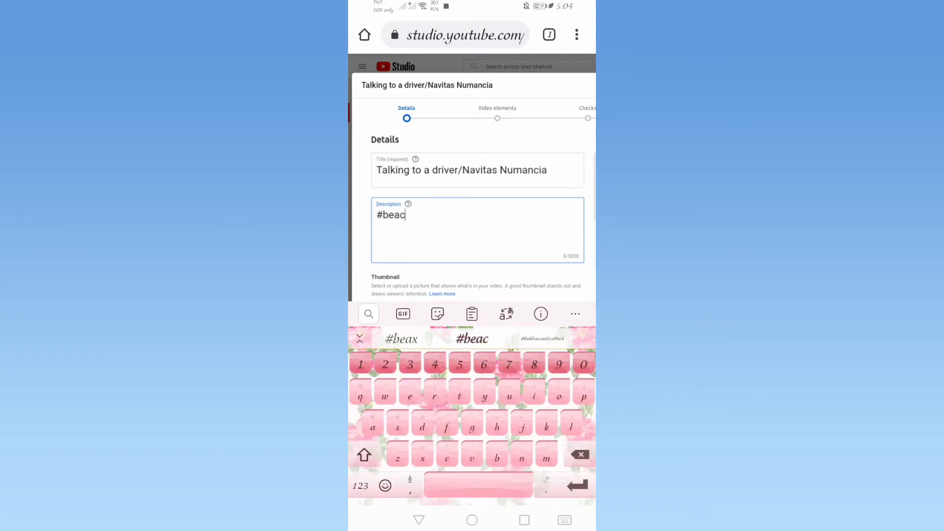
text(hd)
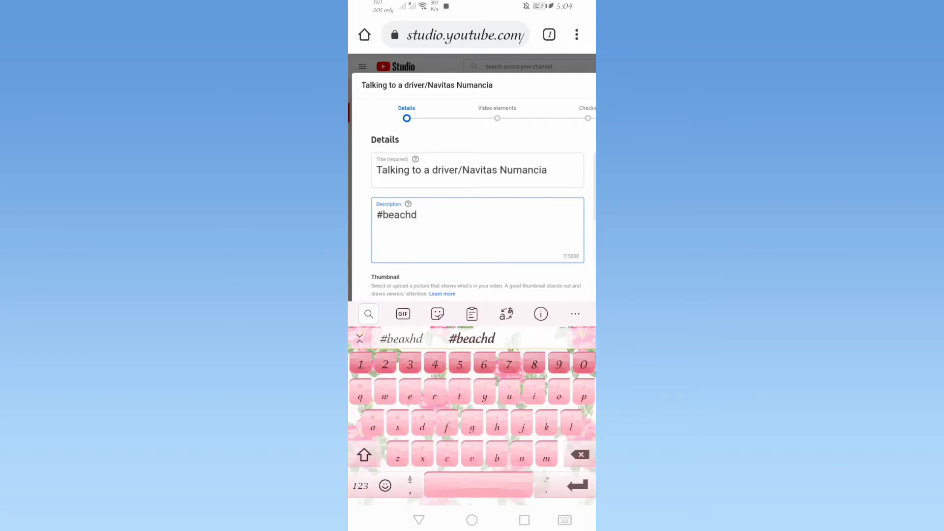
text(ay)
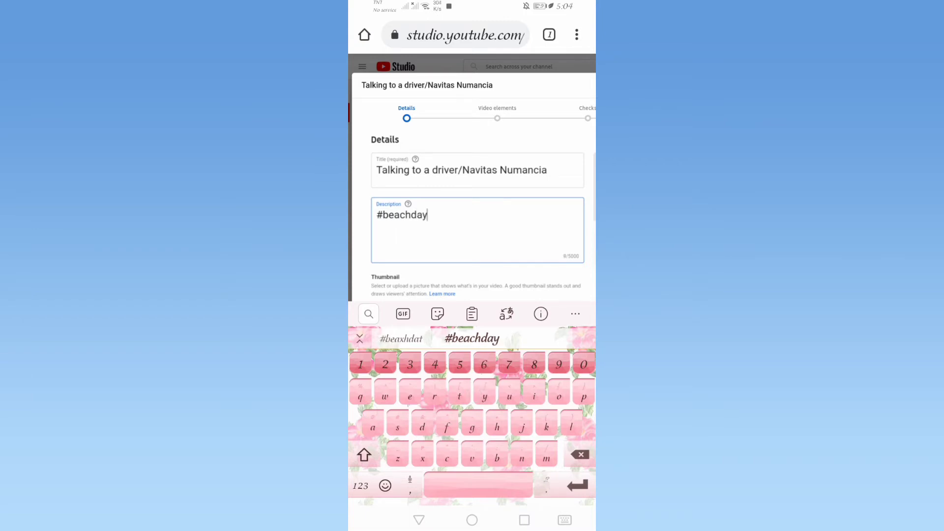
key(Return)
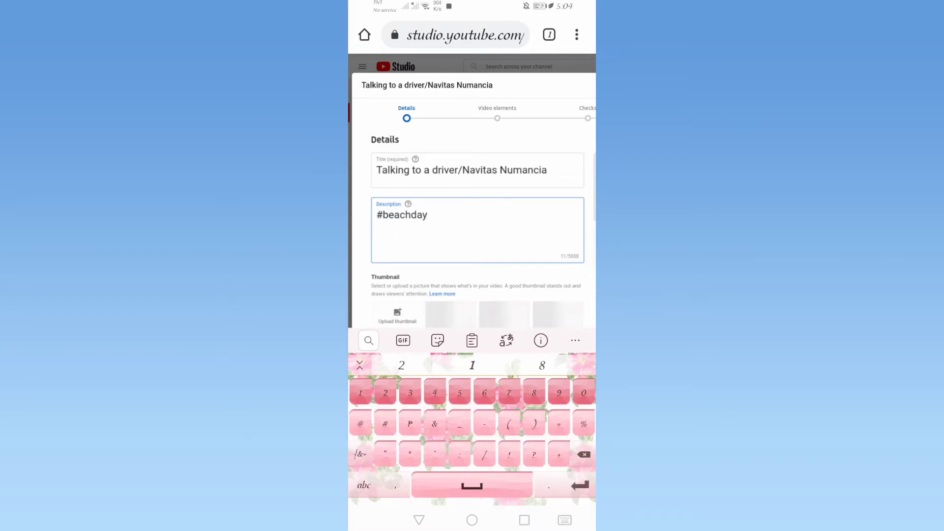
text(#)
Add #nakalabas din and #keepsafe on their own lines, correcting typos
click(363, 485)
text(nala)
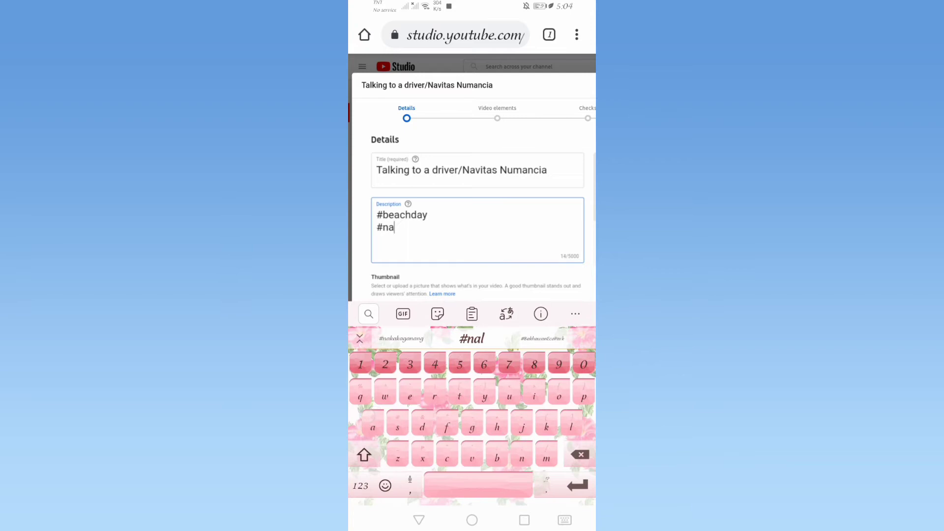
key(BackSpace)
key(BackSpace)
key(BackSpace)
key(BackSpace)
key(BackSpace)
text(k)
key(BackSpace)
text(n)
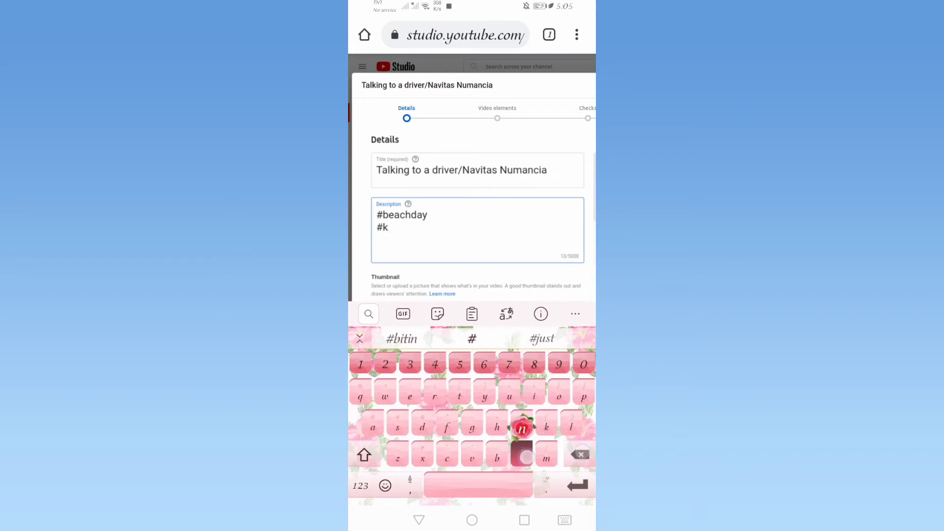
text(akala)
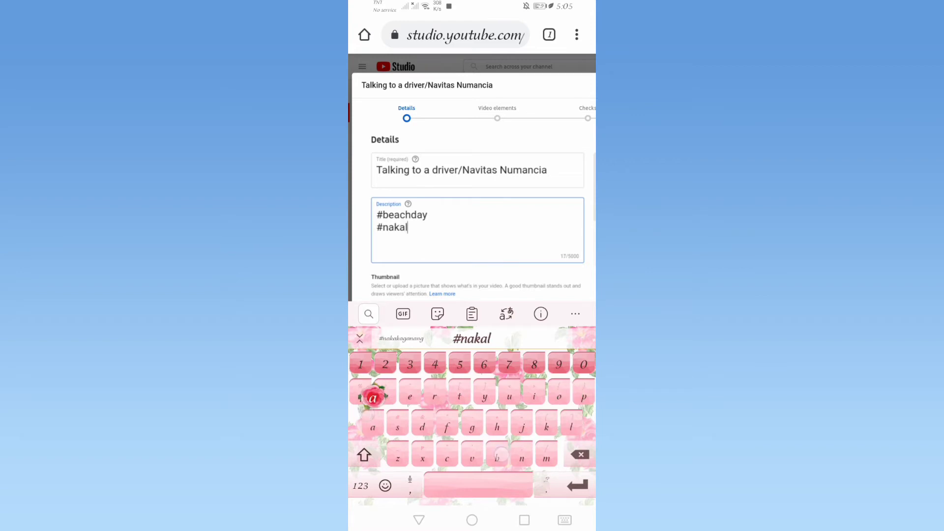
text(bas )
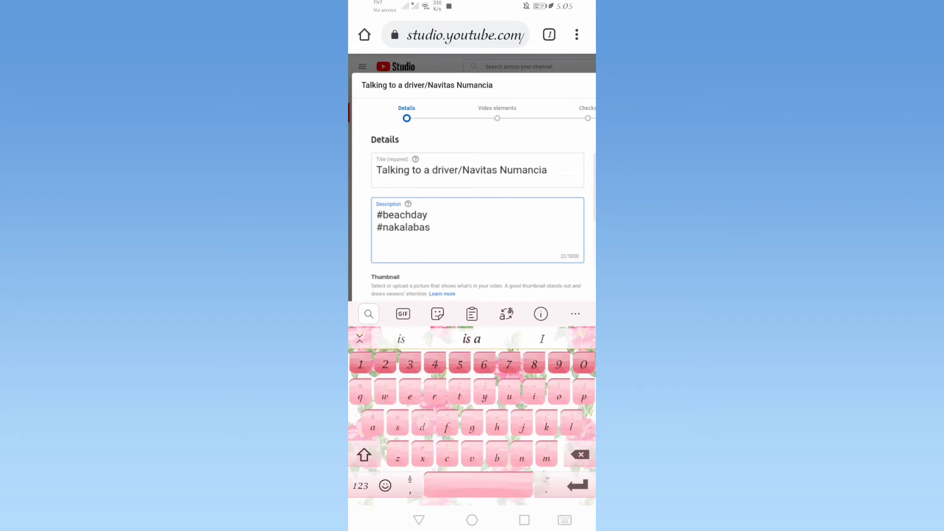
text(din)
key(Return)
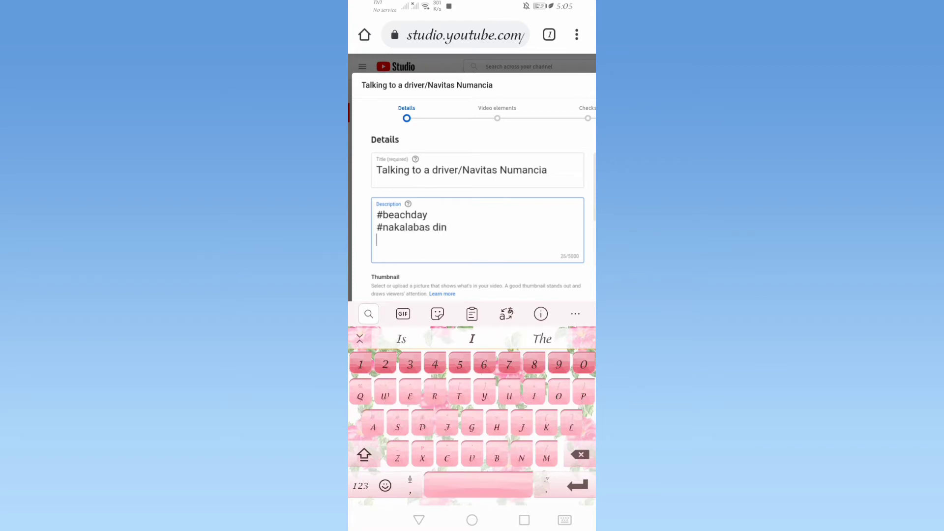
text(#)
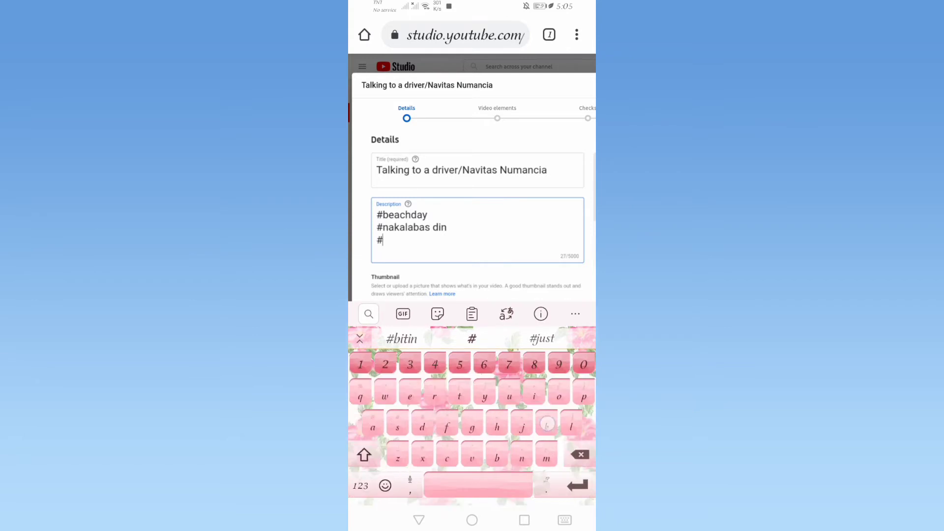
text(keep)
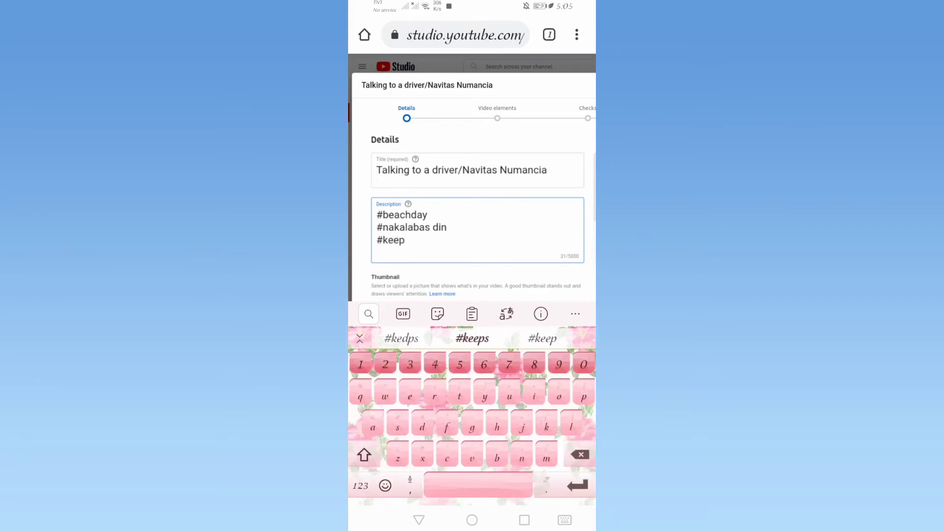
text(safe)
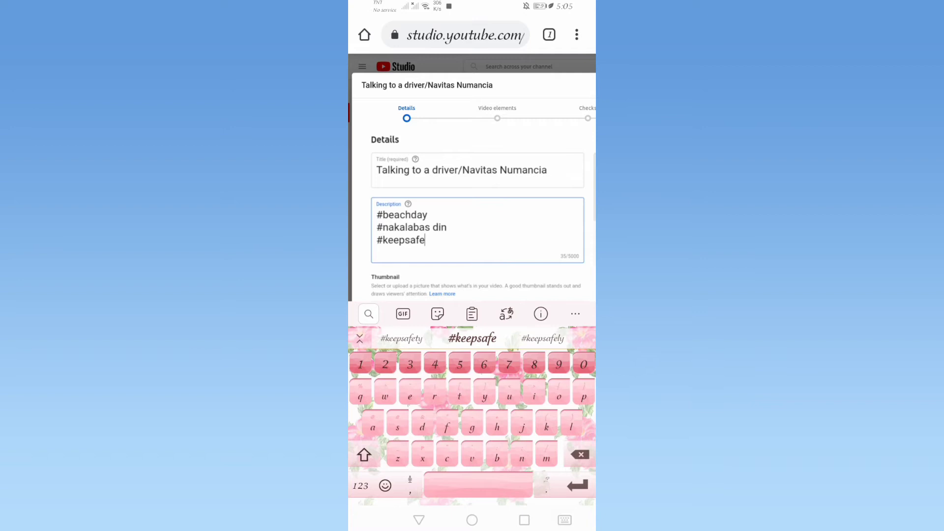
key(BackSpace)
text(e)
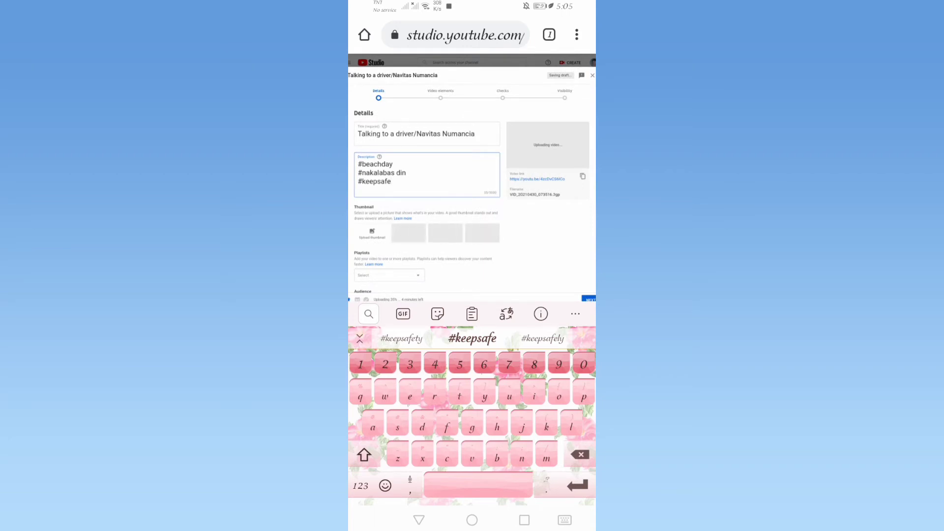
scroll(472, 199, down, 1)
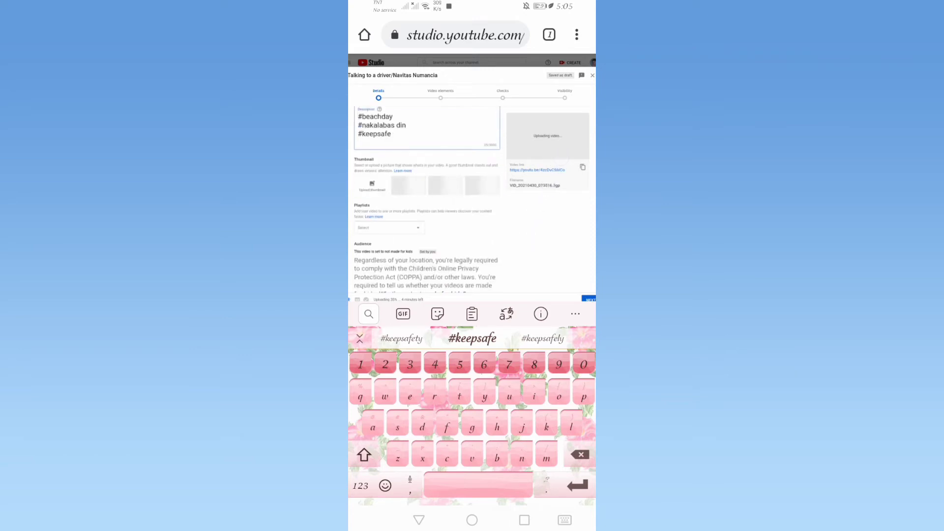
scroll(472, 200, down, 2)
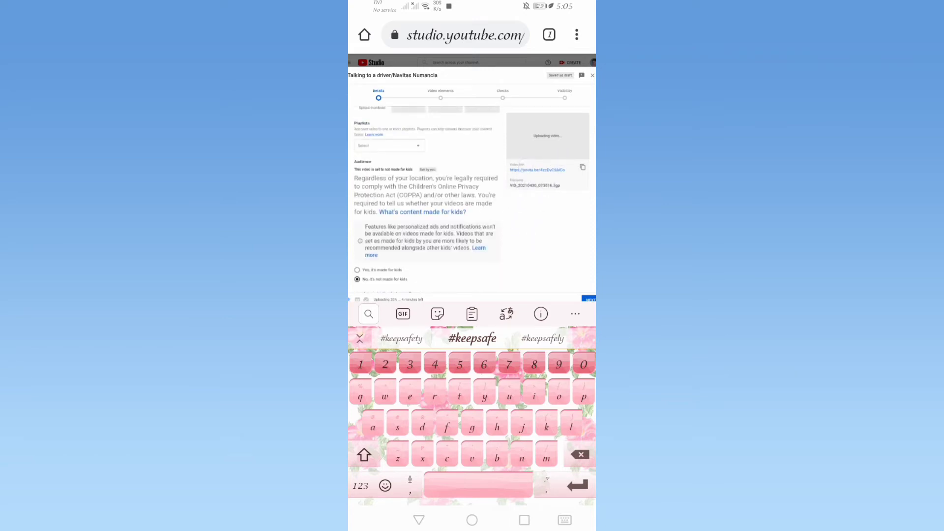
scroll(472, 199, down, 1)
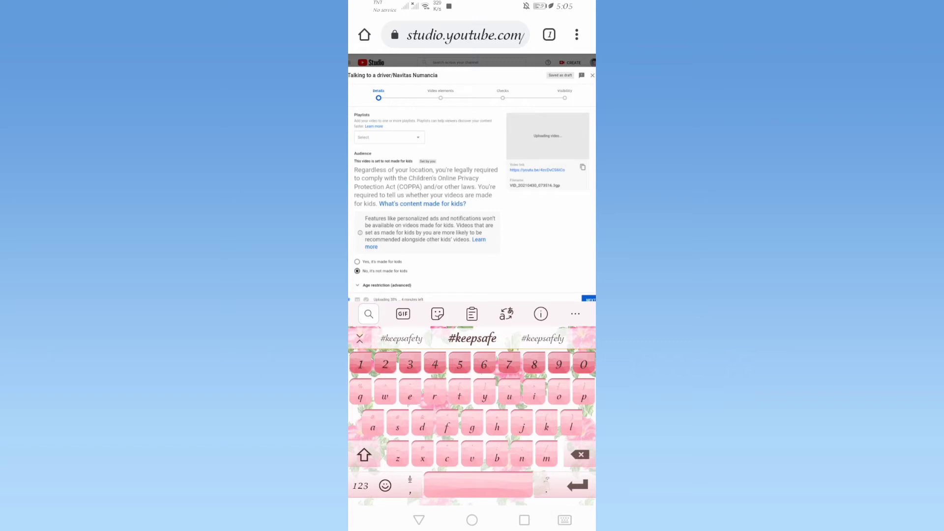
scroll(517, 206, down, 1)
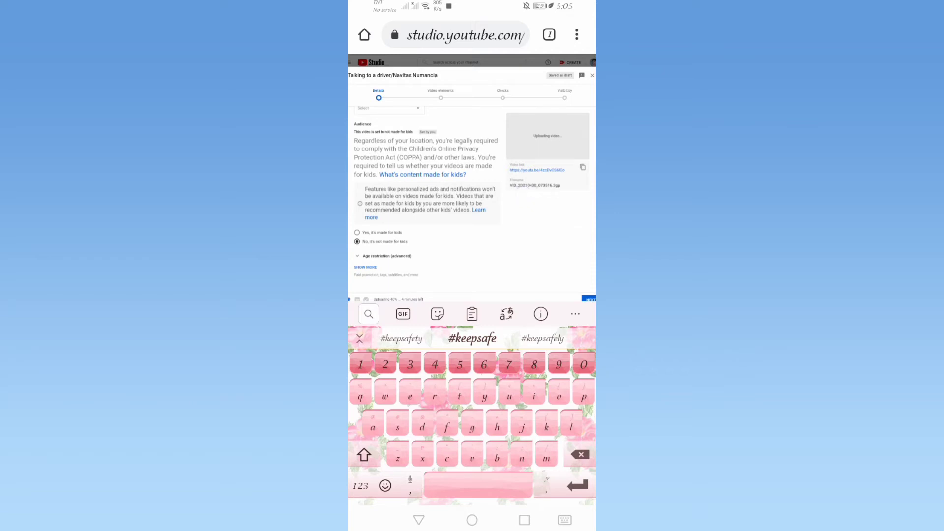
Jump to the Visibility step in the upload stepper
click(564, 95)
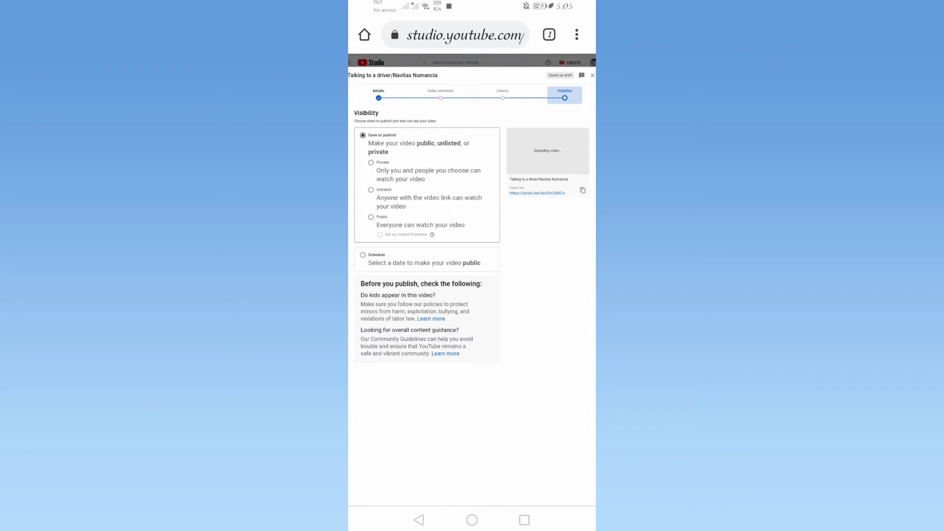
Select Private, revisit Checks and Video elements, then go NEXT toward Visibility
click(371, 162)
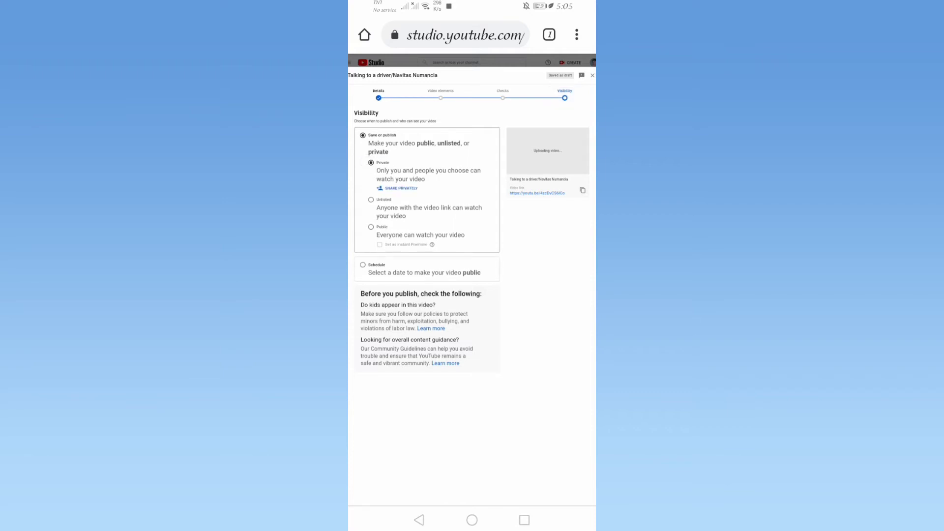
click(503, 92)
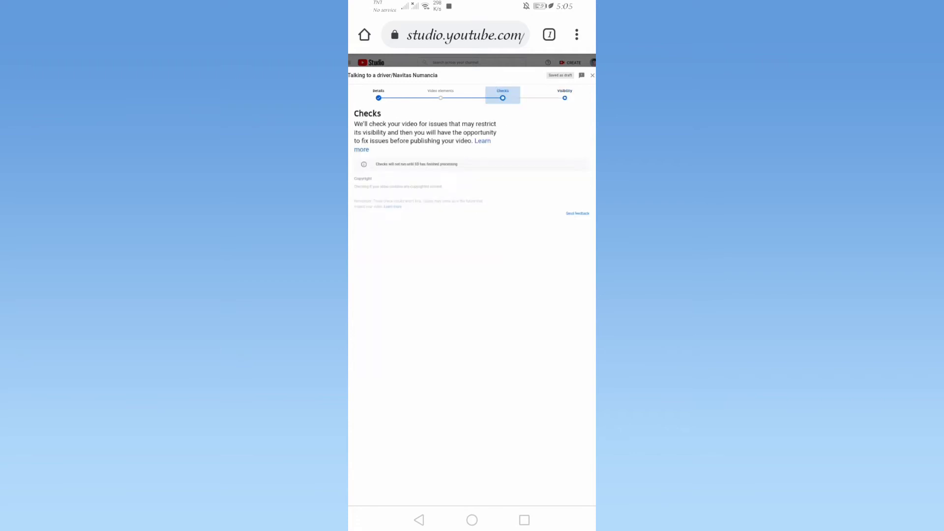
click(455, 94)
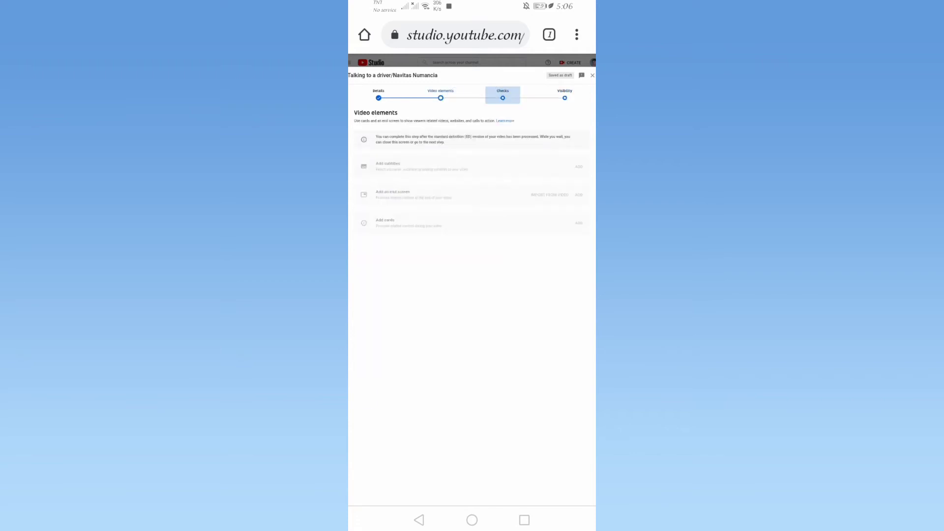
drag(375, 394, 400, 354)
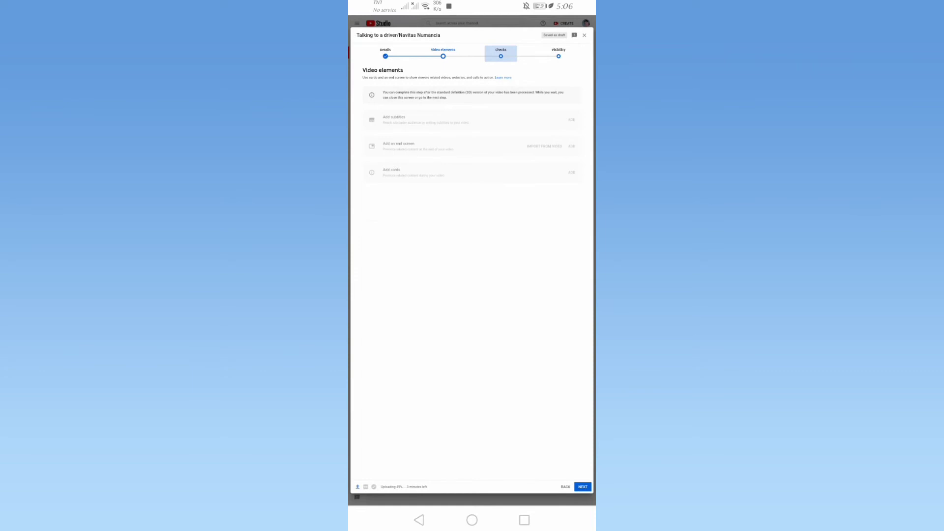
click(584, 487)
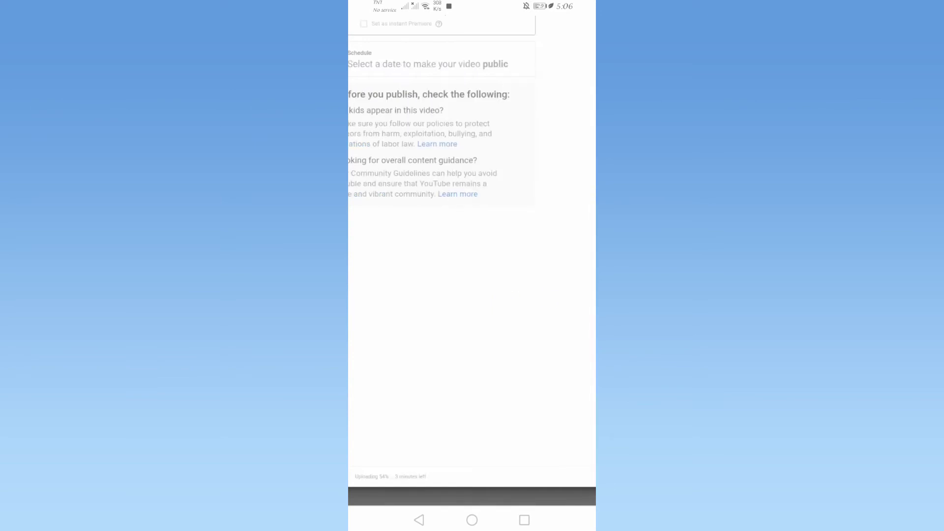
Zoom out on the Visibility page to see all its options
drag(568, 279, 544, 283)
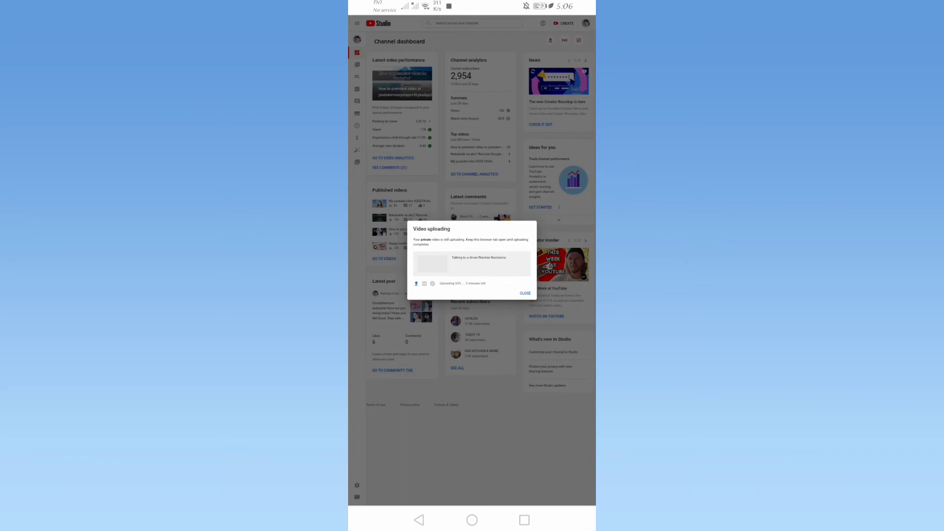
drag(390, 394, 384, 360)
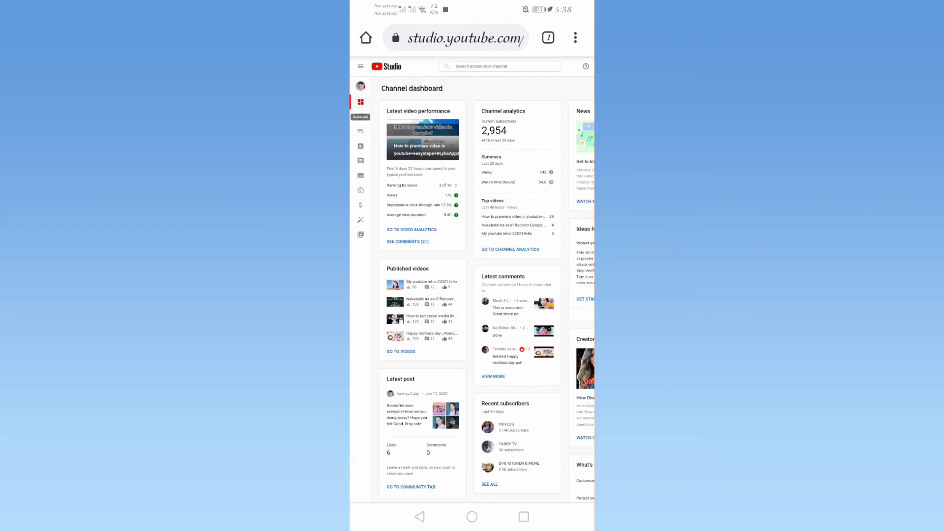
scroll(472, 267, up, 3)
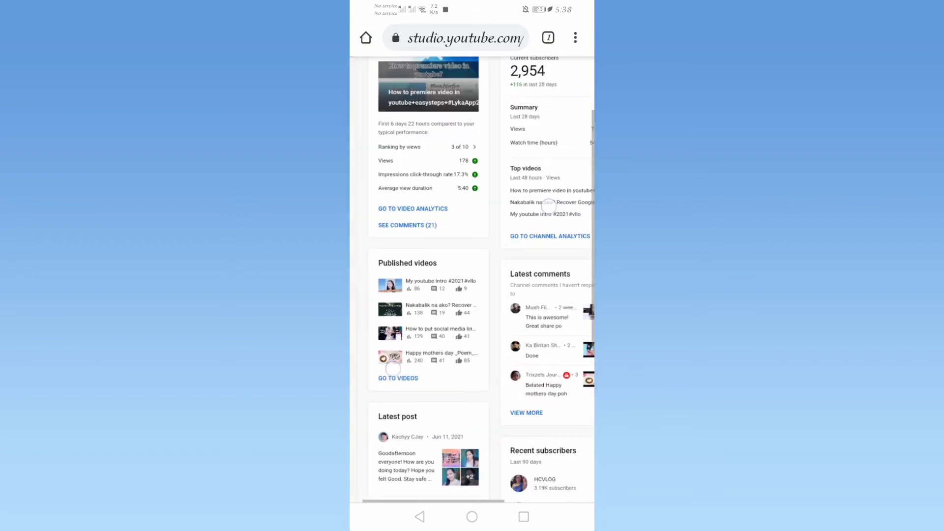
scroll(472, 266, up, 2)
scroll(502, 225, up, 2)
scroll(473, 280, up, 1)
scroll(472, 280, left, 1)
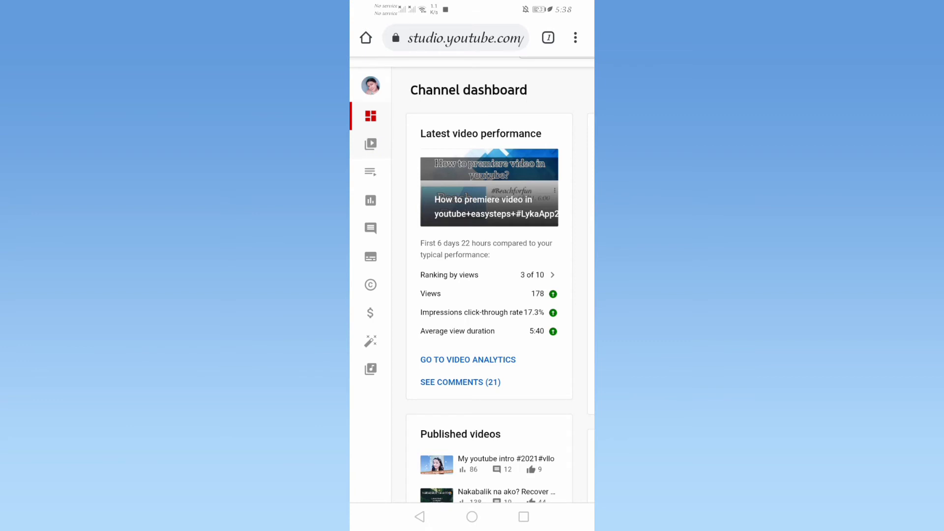
Open Content and the Details page of the first-row tricycle driver video
click(371, 144)
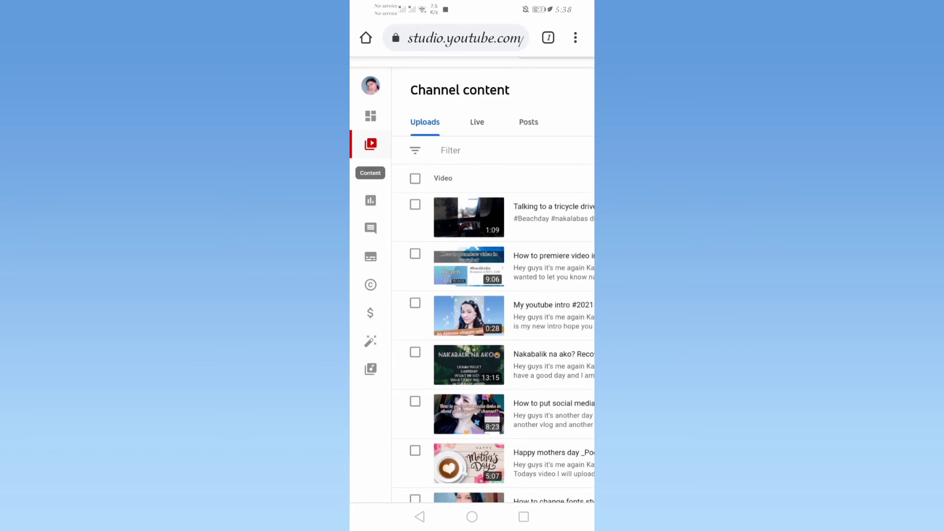
scroll(483, 358, down, 5)
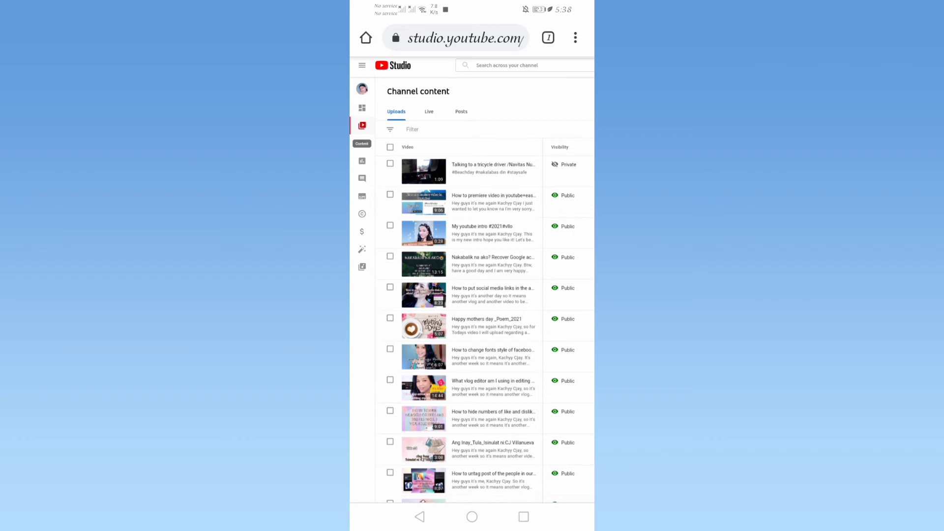
click(494, 171)
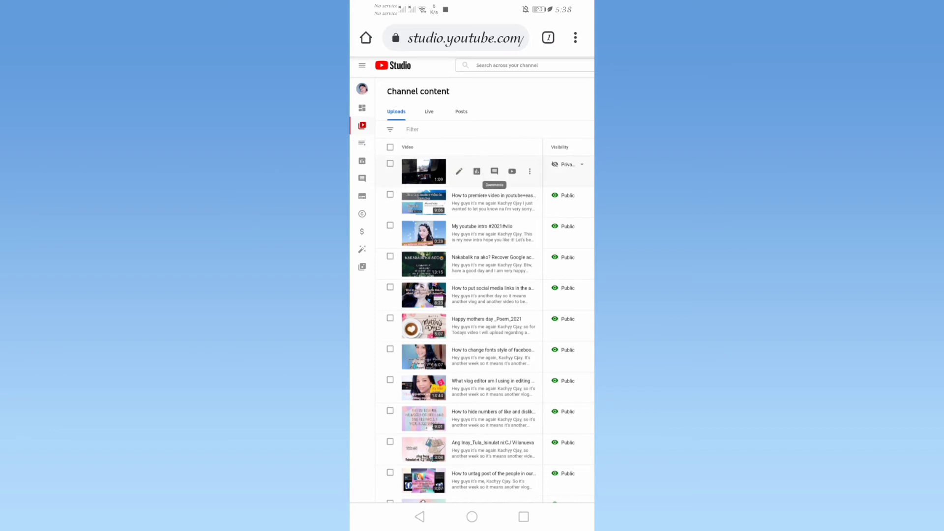
click(458, 171)
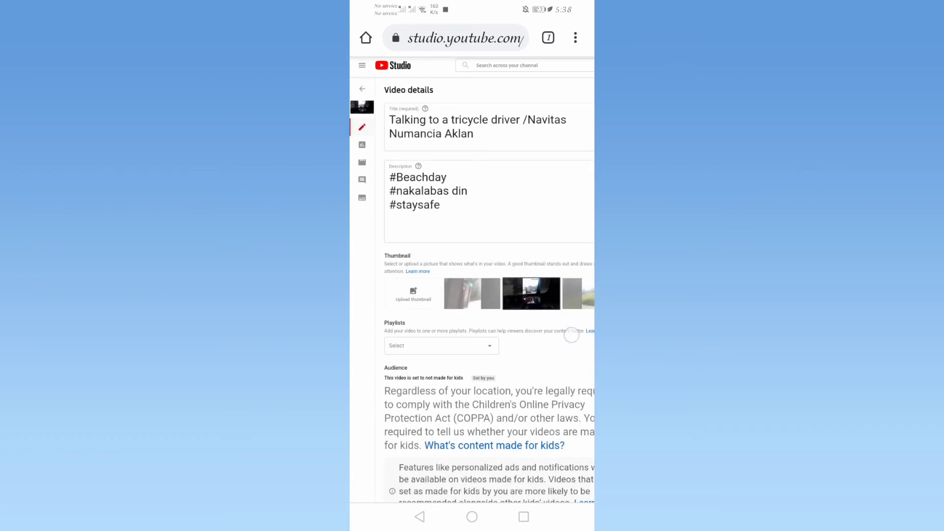
scroll(480, 251, right, 2)
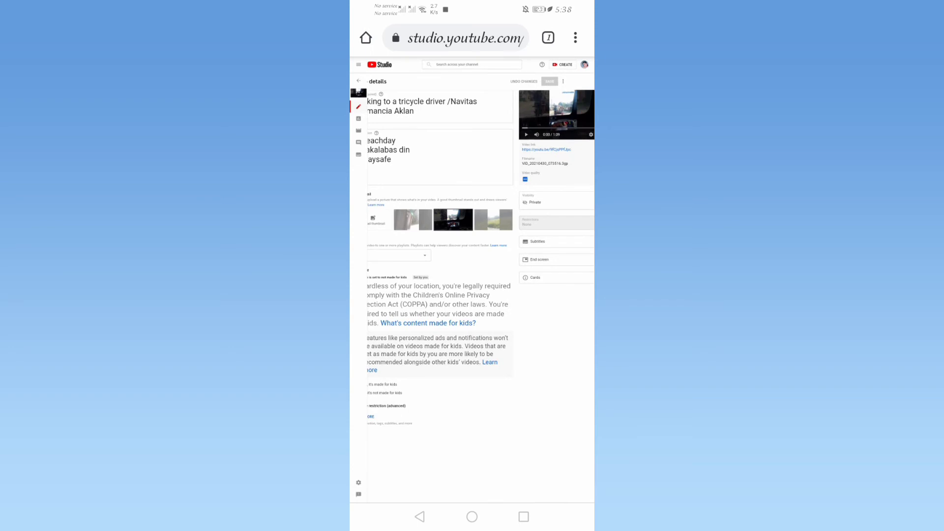
Set the video's visibility to Schedule at 6:15 AM with Set as Premiere ticked
drag(551, 286, 496, 282)
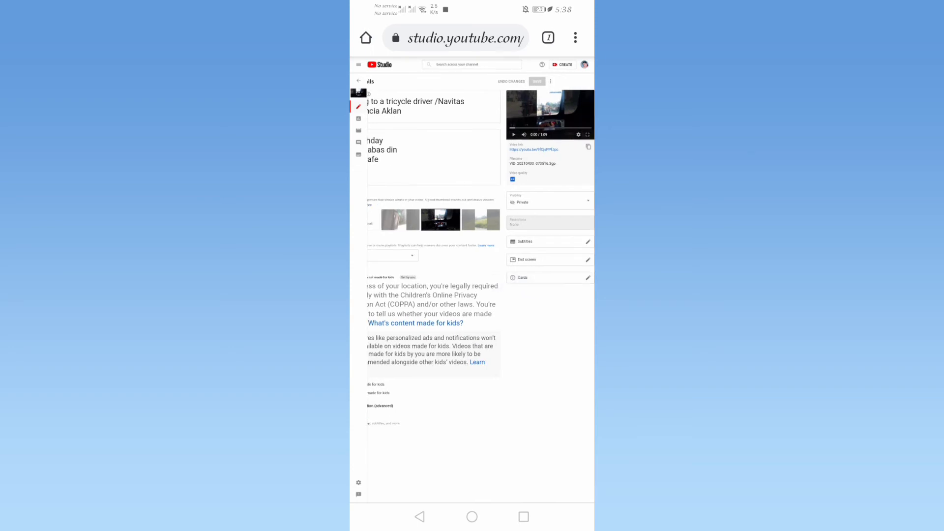
click(587, 201)
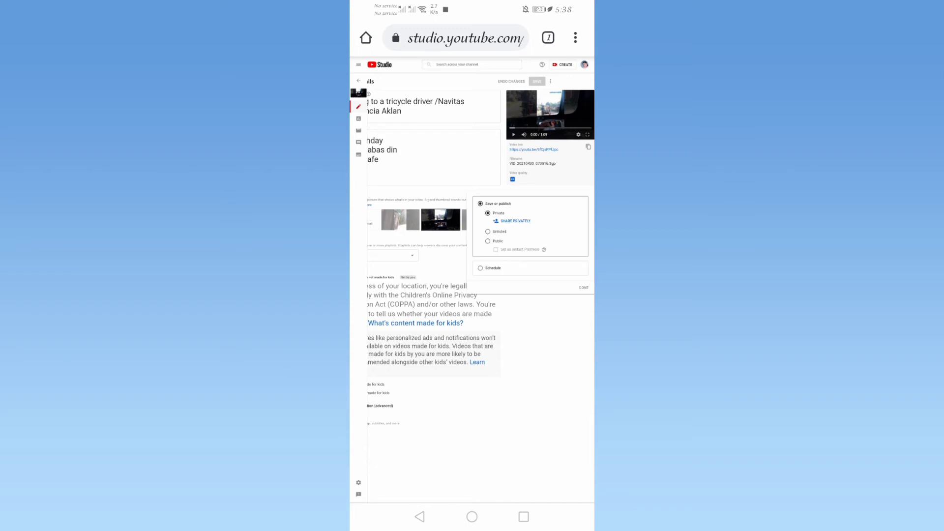
click(517, 268)
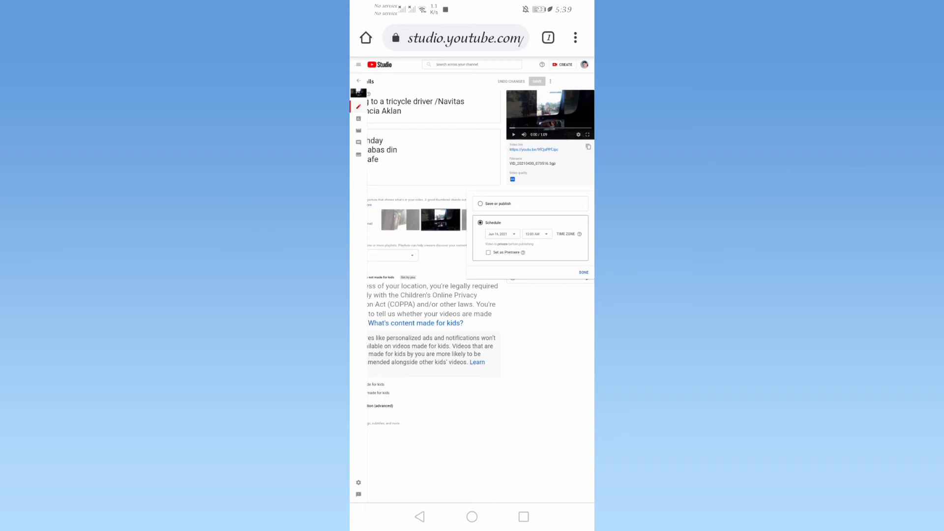
click(543, 233)
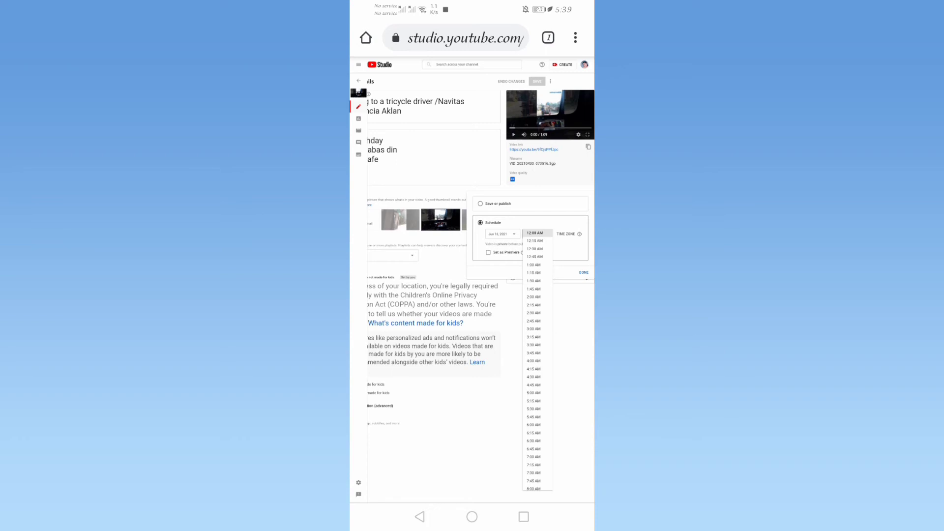
click(533, 432)
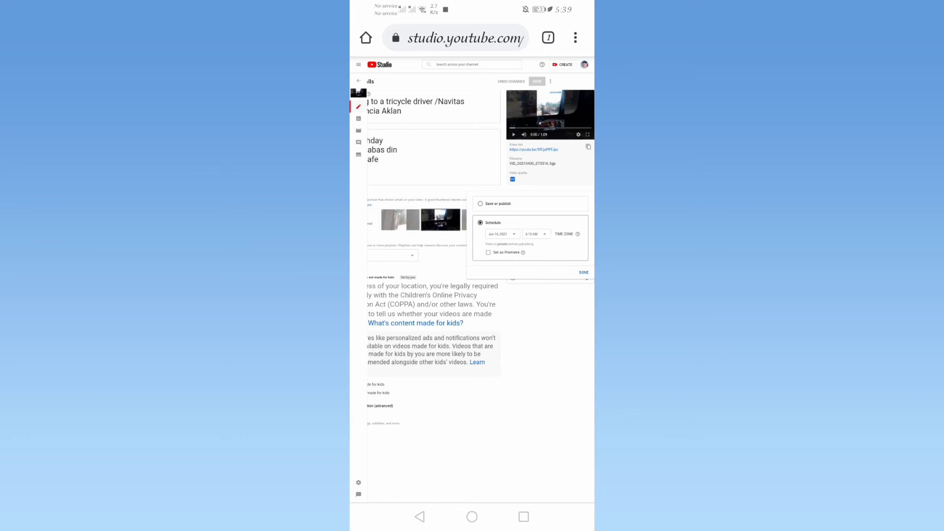
click(488, 253)
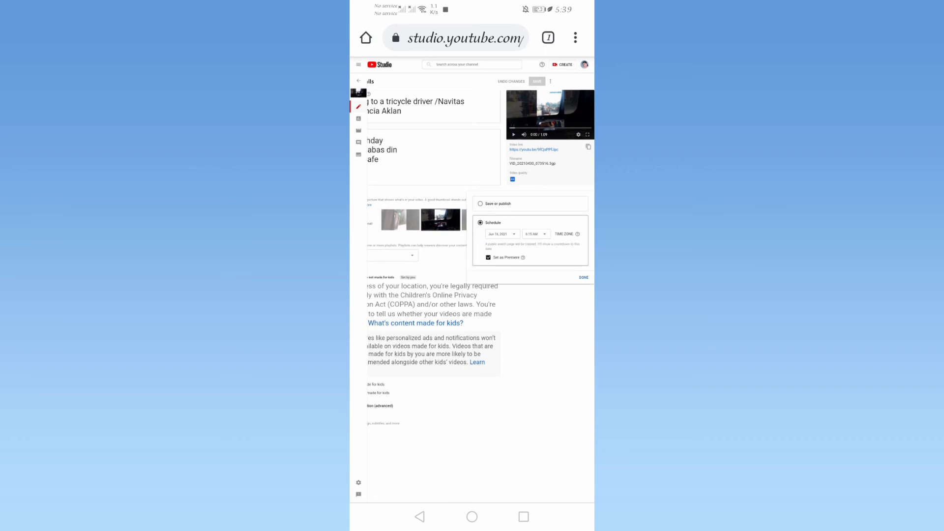
click(584, 278)
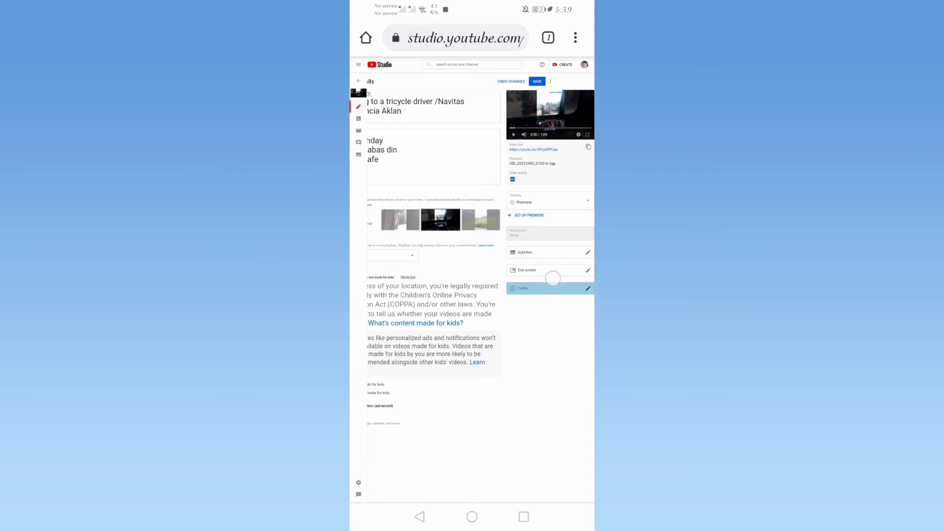
drag(553, 295, 553, 258)
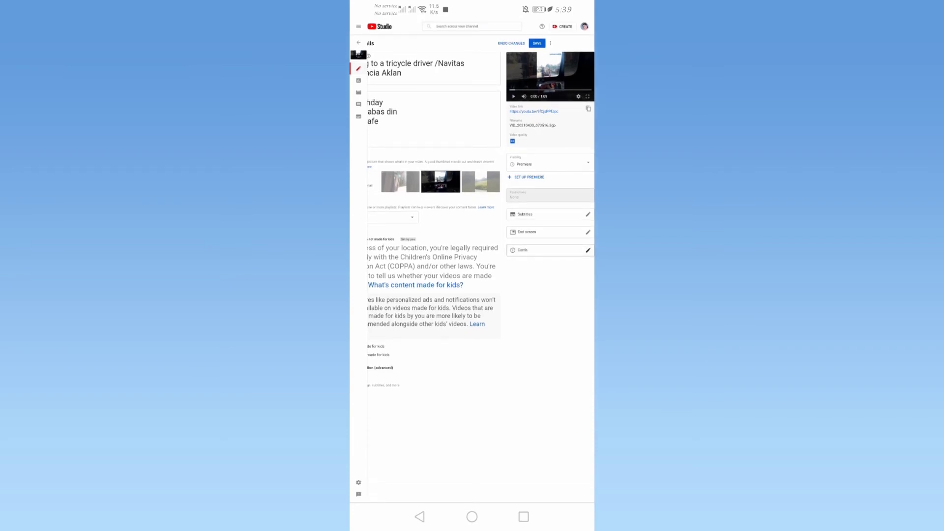
scroll(469, 288, up, 3)
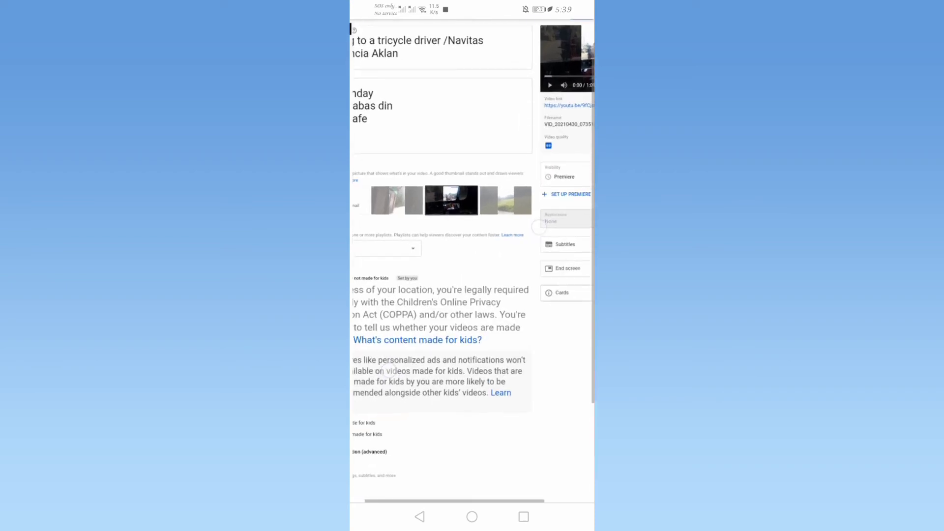
Attach the 15 June 2021 video as the premiere trailer, save the details, and close Chrome
drag(521, 262, 443, 272)
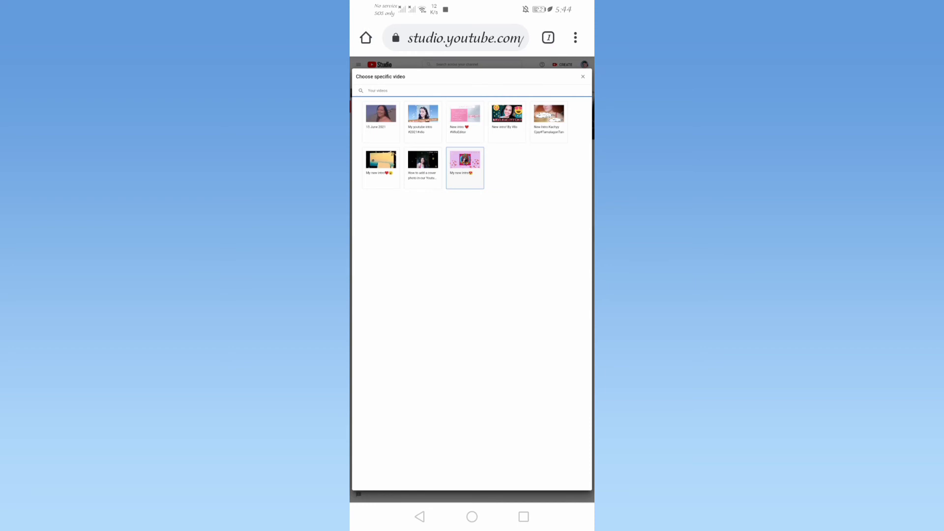
scroll(544, 301, down, 1)
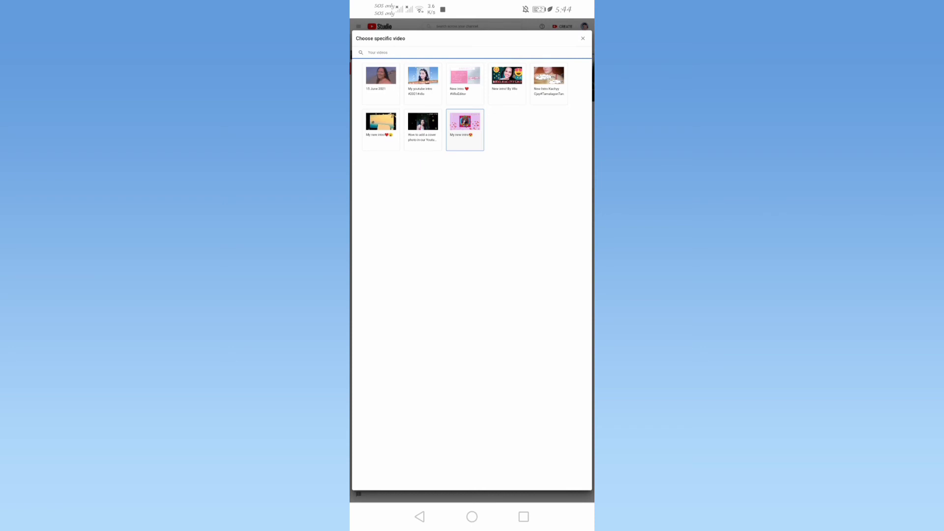
click(381, 79)
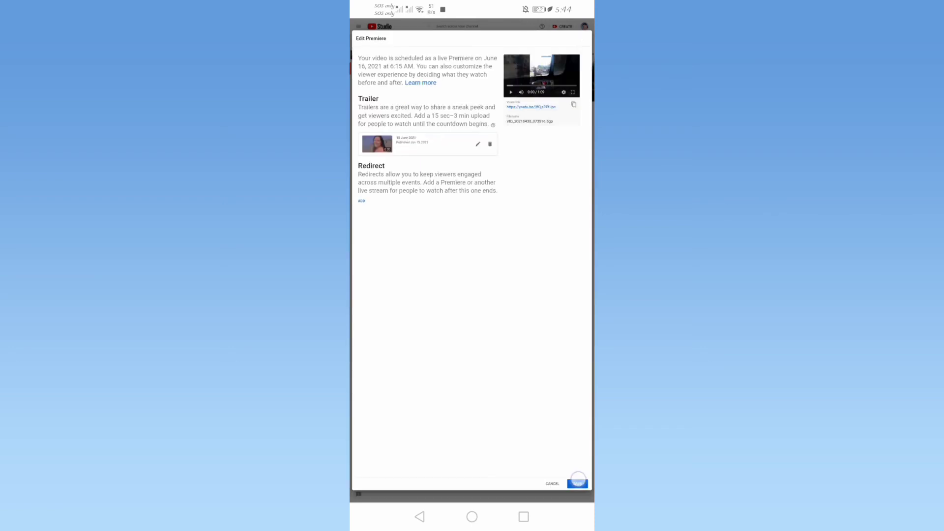
click(577, 481)
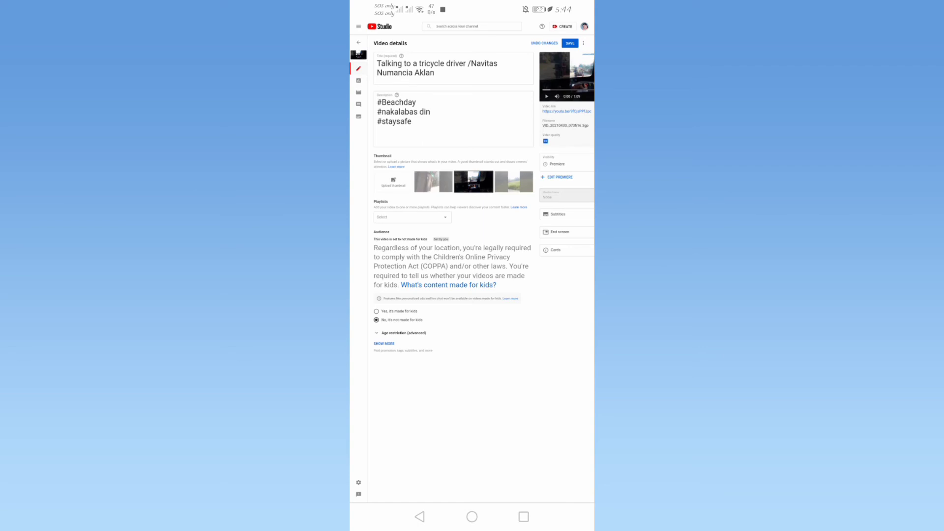
click(570, 43)
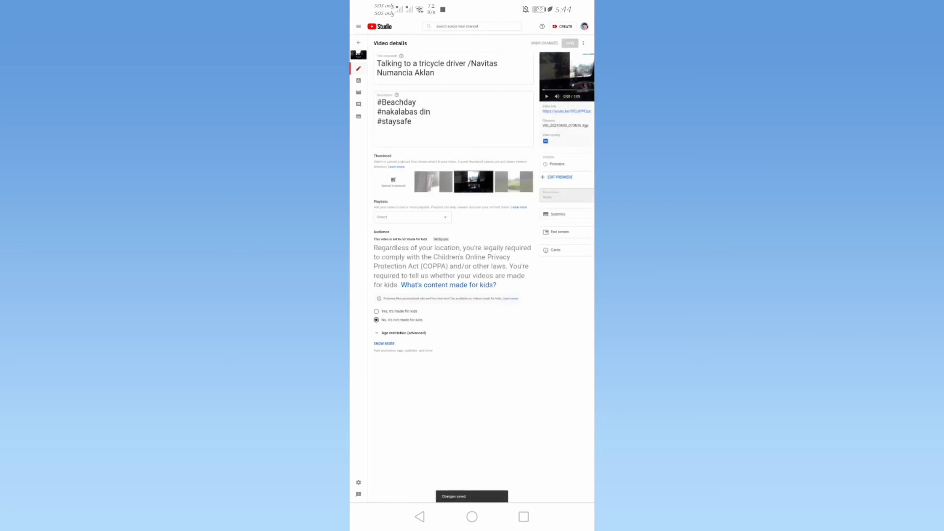
scroll(473, 265, up, 2)
click(523, 517)
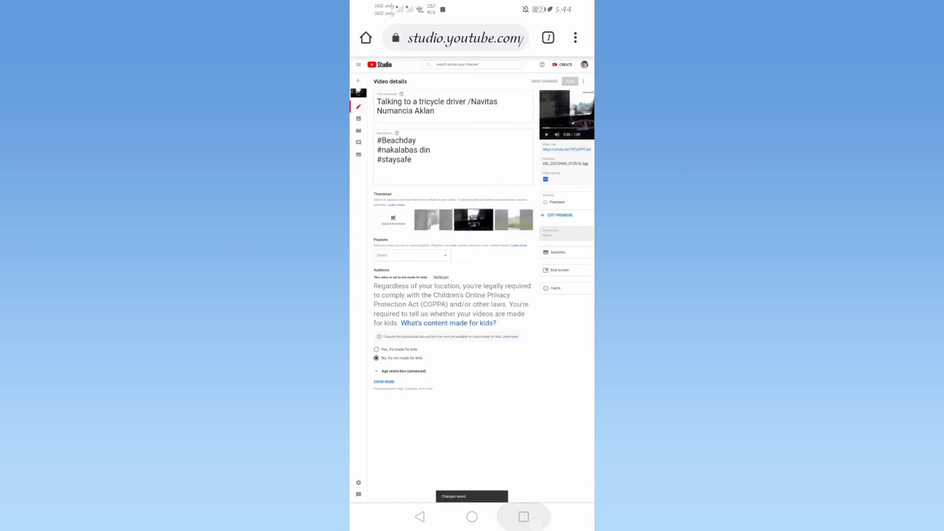
click(472, 467)
Launch YouTube and open the tricycle driver premiere's watch page from the channel
click(472, 475)
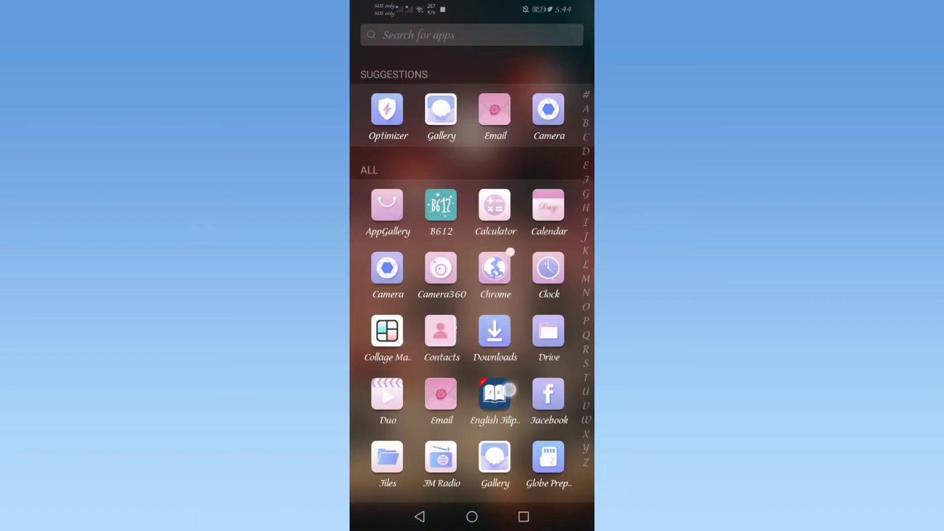
scroll(472, 296, down, 5)
scroll(472, 295, down, 2)
click(440, 463)
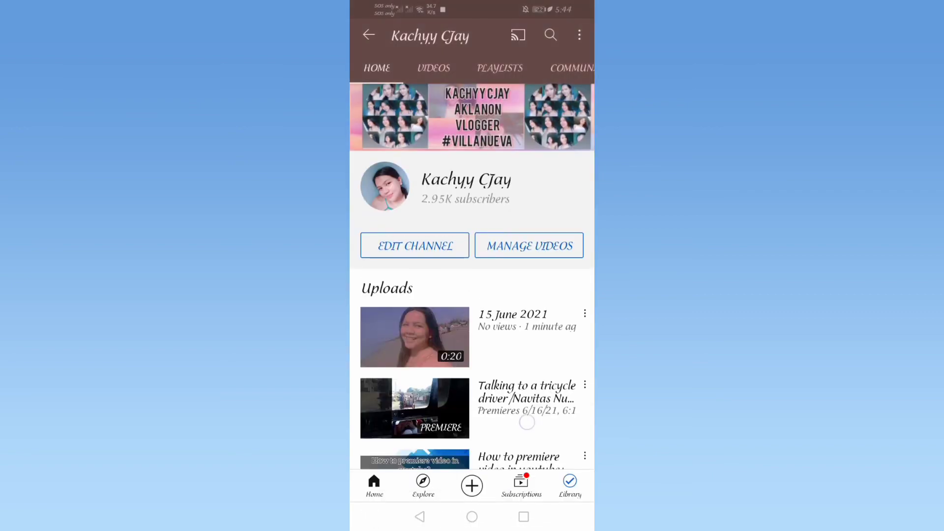
scroll(527, 422, down, 3)
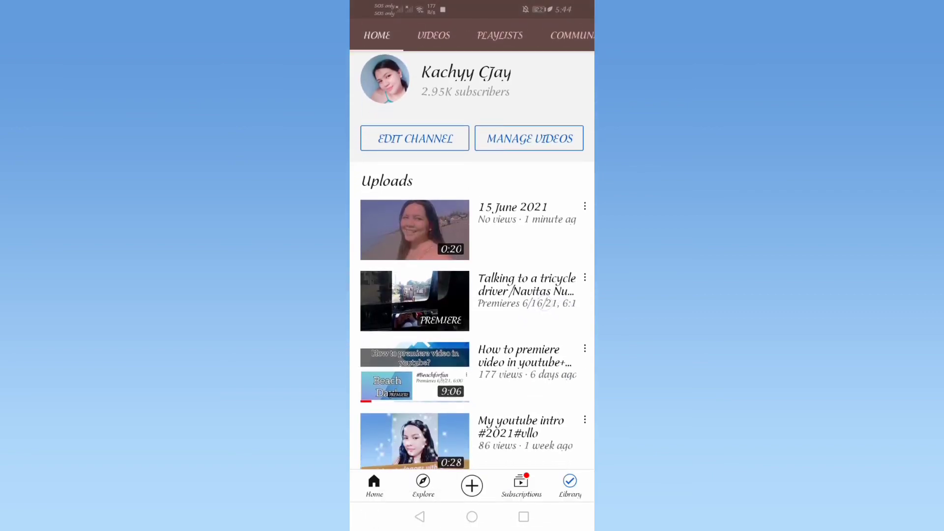
click(415, 302)
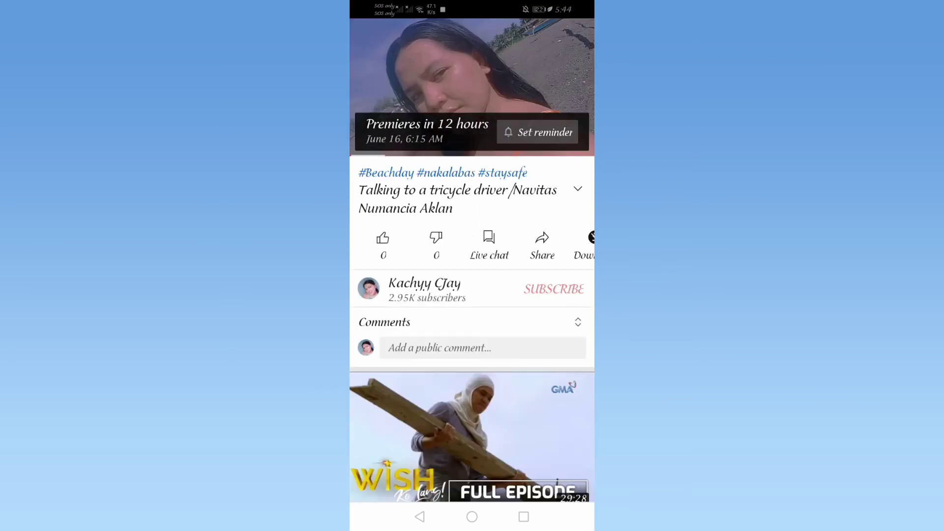
Like the premiere video, then minimize and close its mini-player
key(XF86AudioRaiseVolume)
key(XF86AudioRaiseVolume)
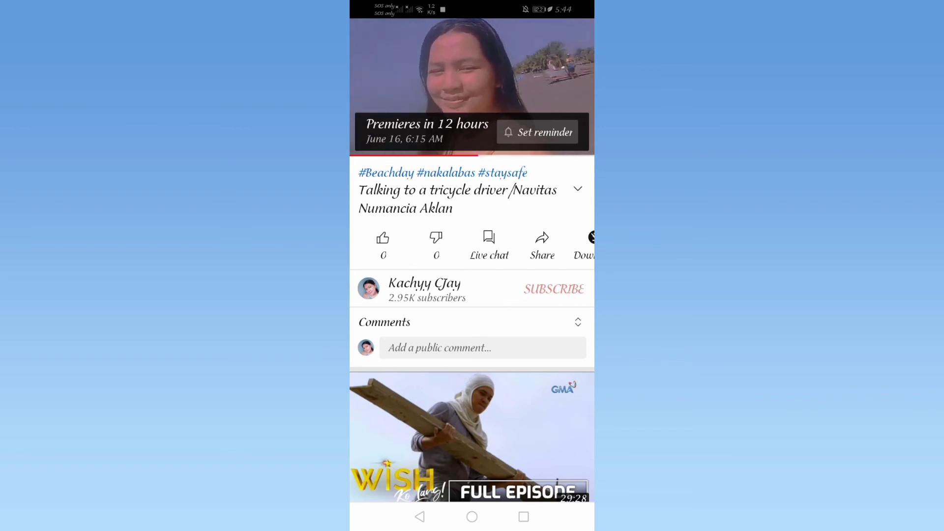
click(383, 237)
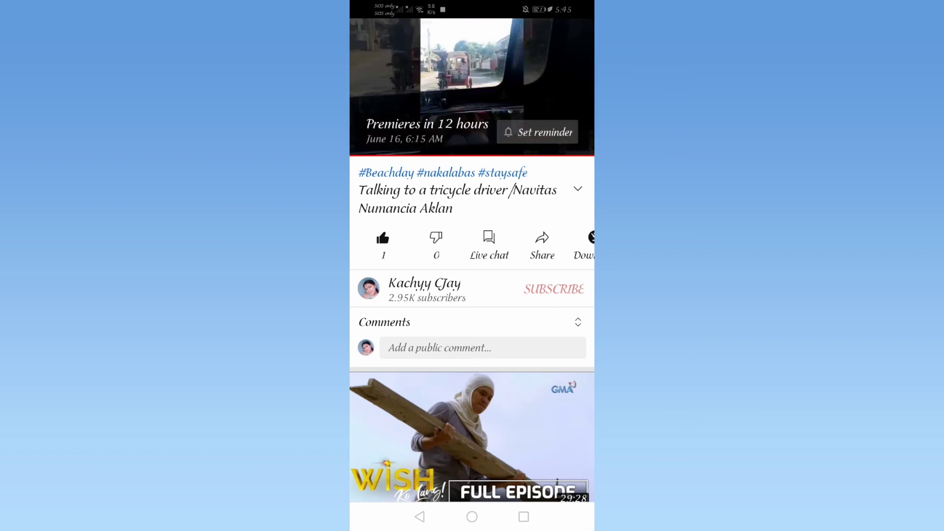
click(420, 517)
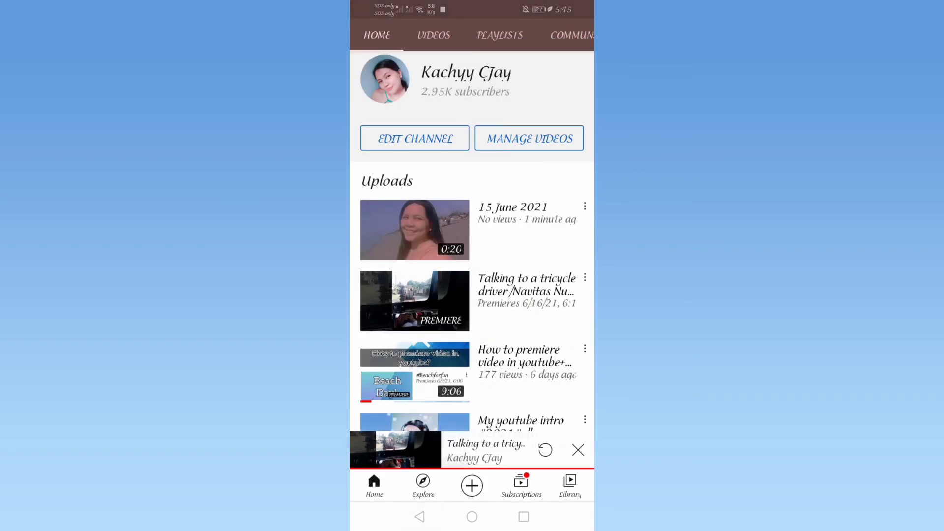
click(578, 451)
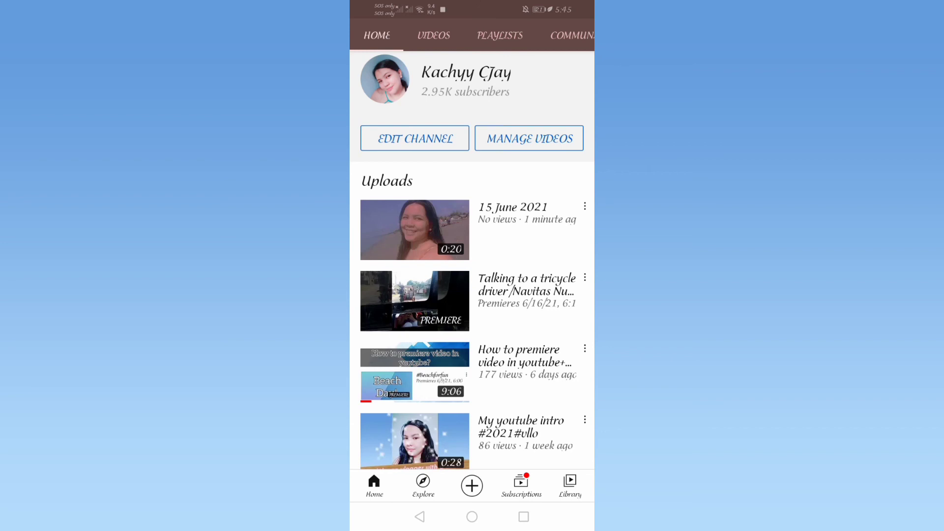